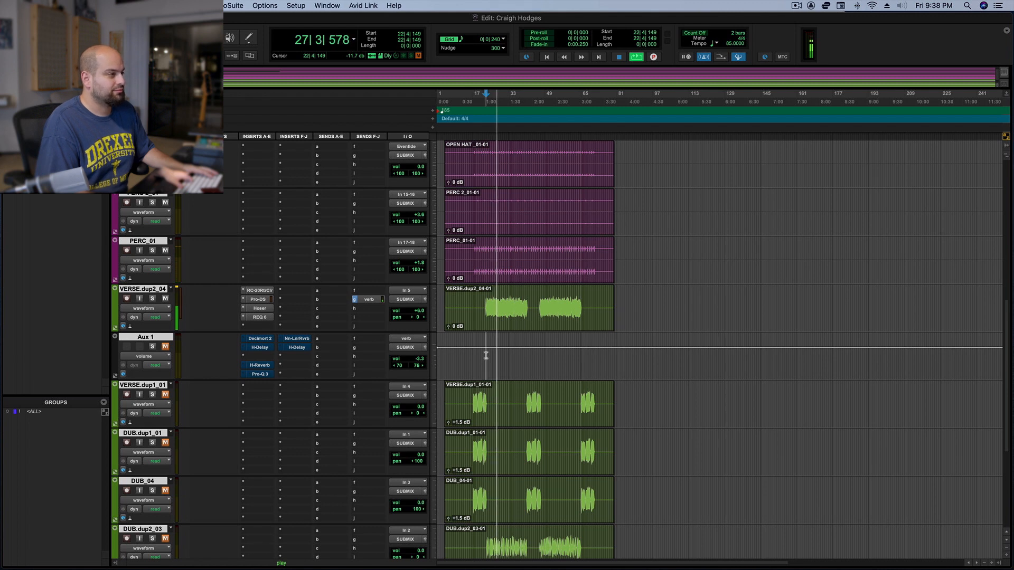
Stop playback, unmute Aux 1 and open the H-Delay in its insert G
{"action": "key", "text": "space"}
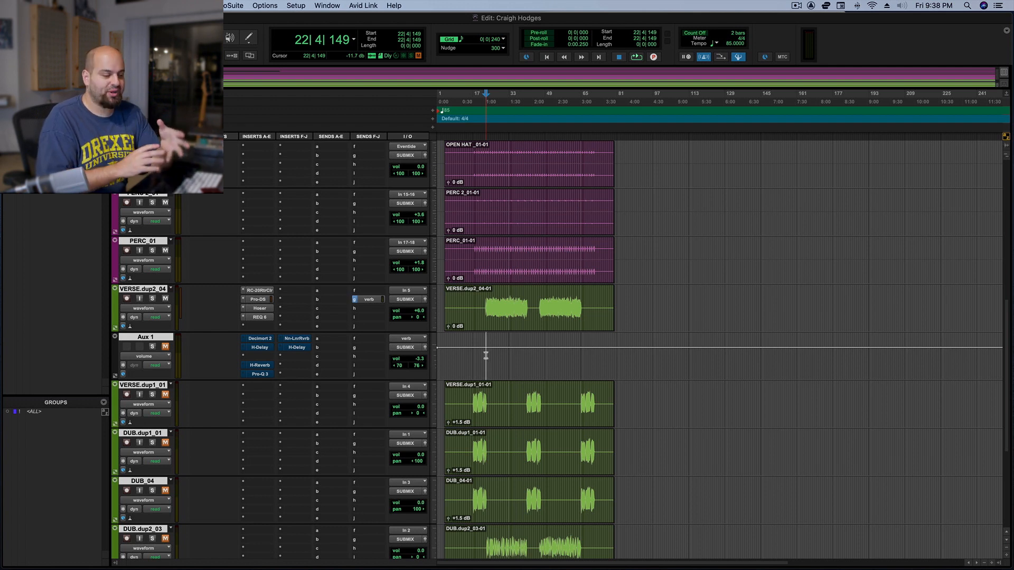
{"action": "left_click", "coordinate": [167, 347]}
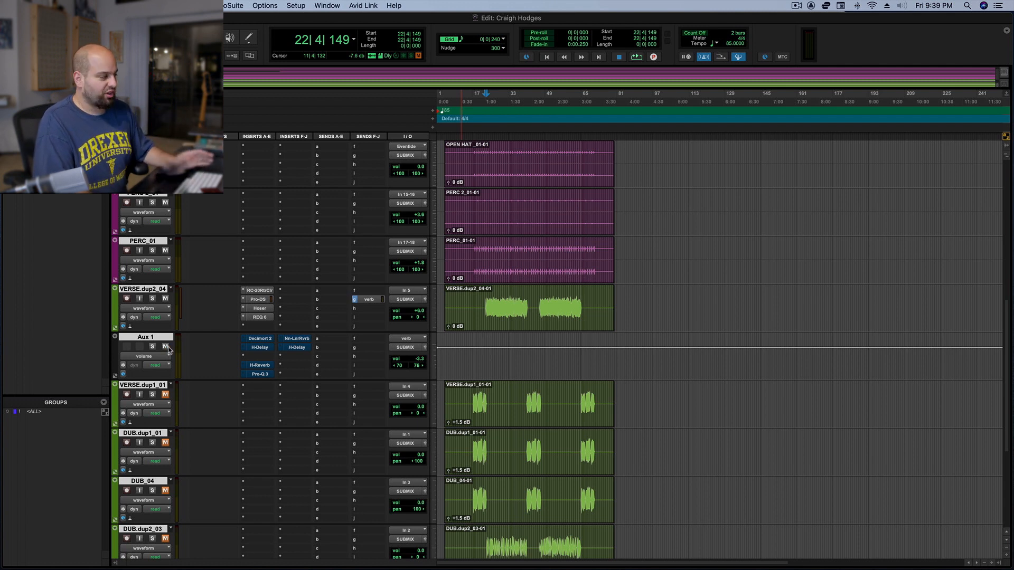
{"action": "left_click", "coordinate": [296, 348]}
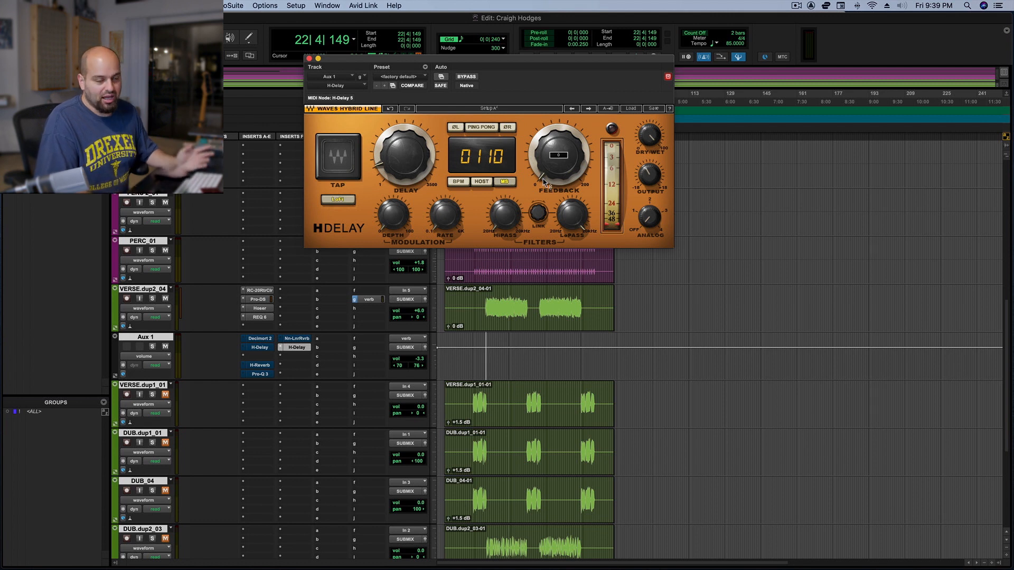
Audition the verse vocal with and without the delay by muting and unmuting Aux 1 during playback
{"action": "key", "text": "space"}
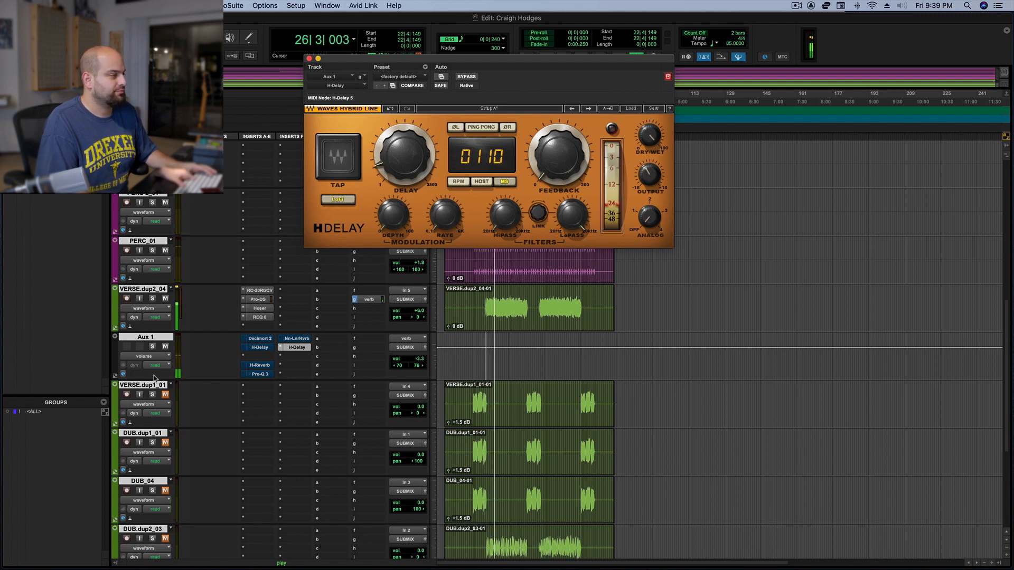
{"action": "left_click", "coordinate": [165, 347]}
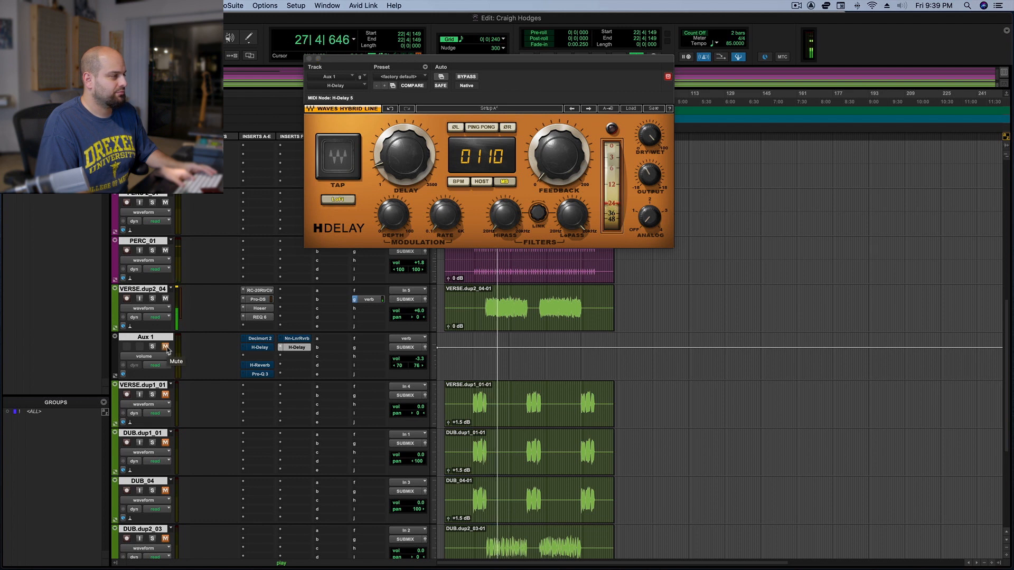
{"action": "left_click", "coordinate": [165, 348]}
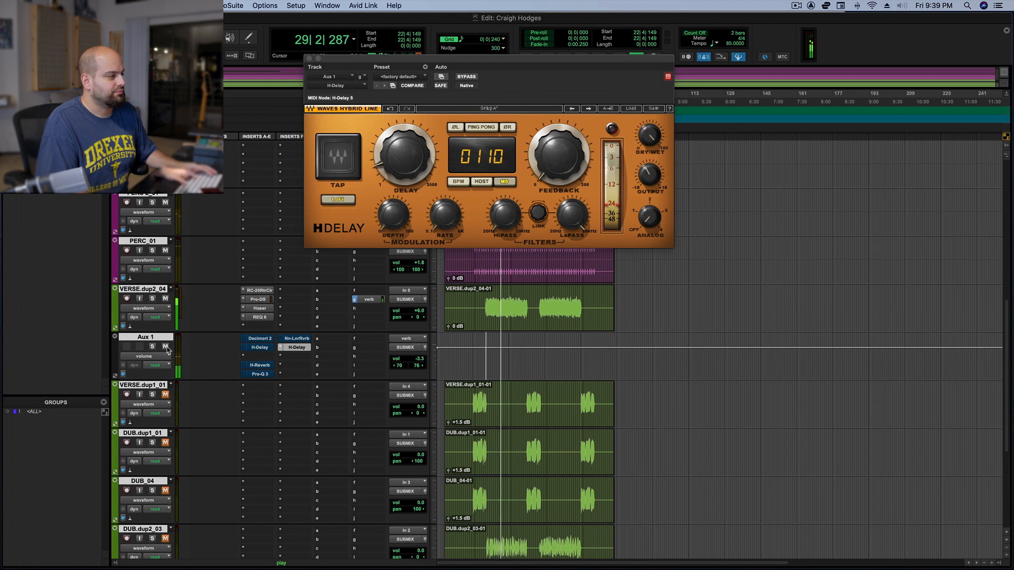
{"action": "key", "text": "space"}
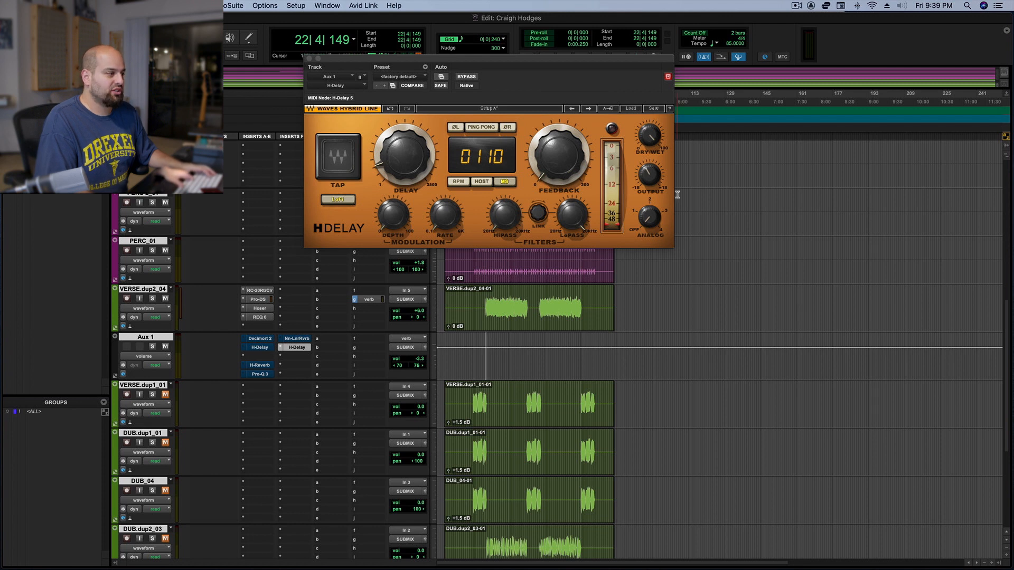
Set the H-Delay output to 0.0 and audition the vocal with it
{"action": "mouse_move", "coordinate": [649, 180]}
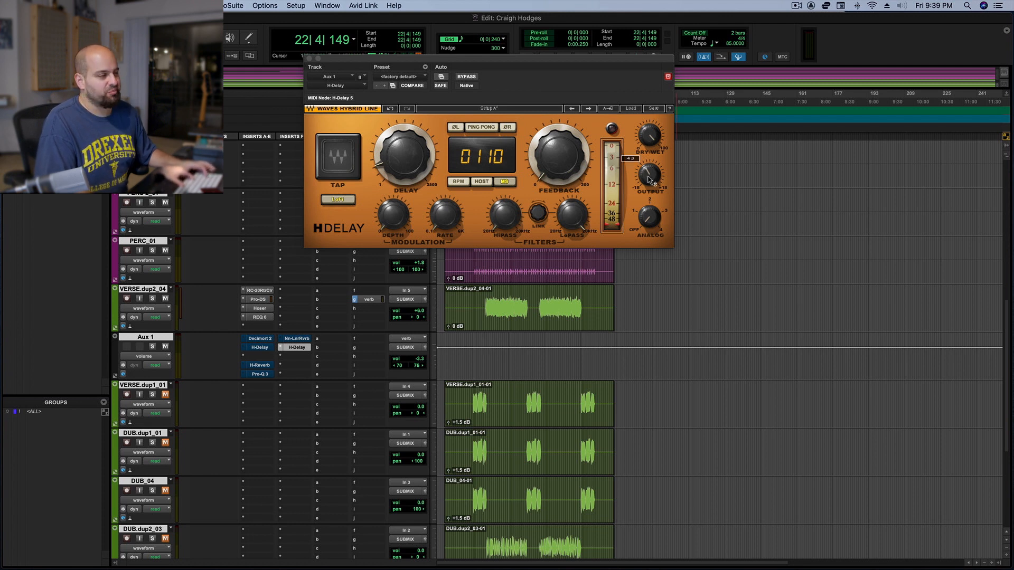
{"action": "left_click", "coordinate": [650, 178], "text": "alt"}
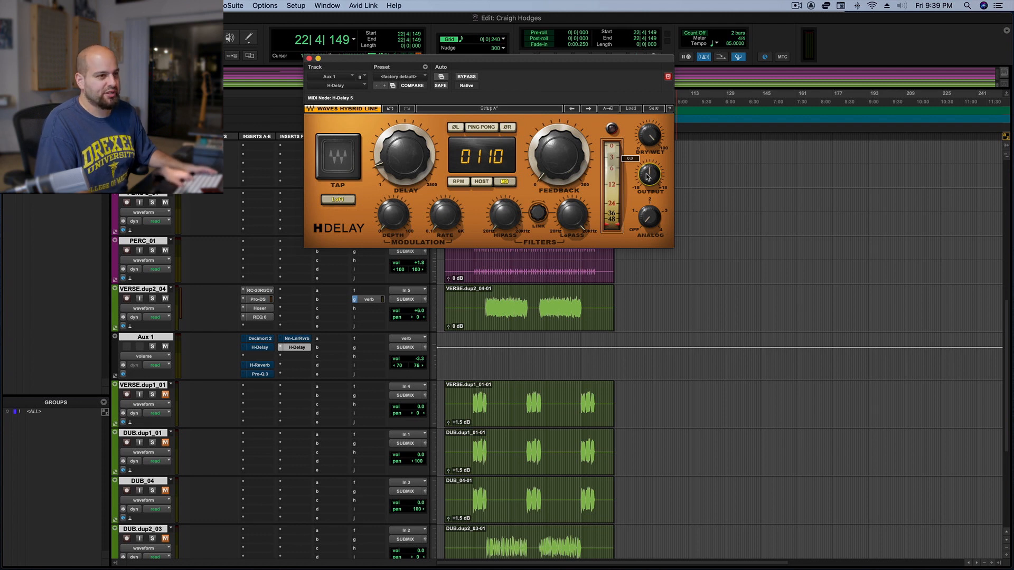
{"action": "key", "text": "space"}
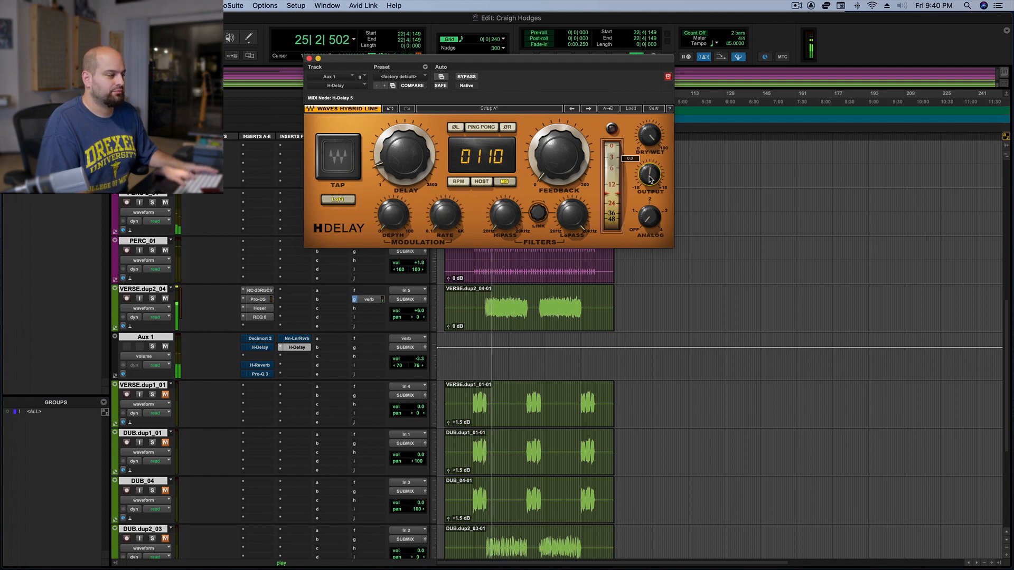
{"action": "key", "text": "space"}
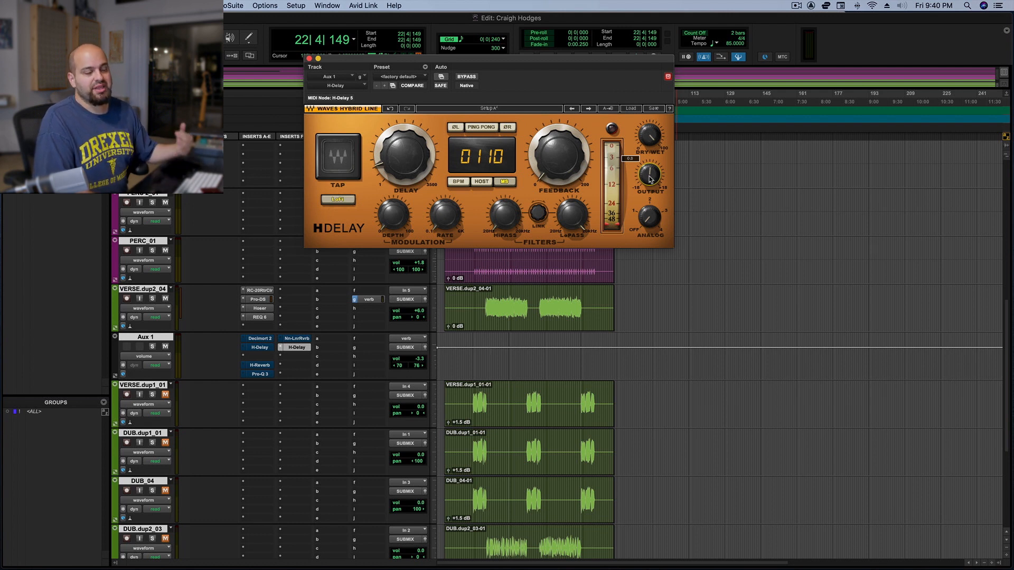
Open the Non-Linear Reverb on Aux 1, raise its reverb time to 255 ms and start playback
{"action": "left_click", "coordinate": [299, 340]}
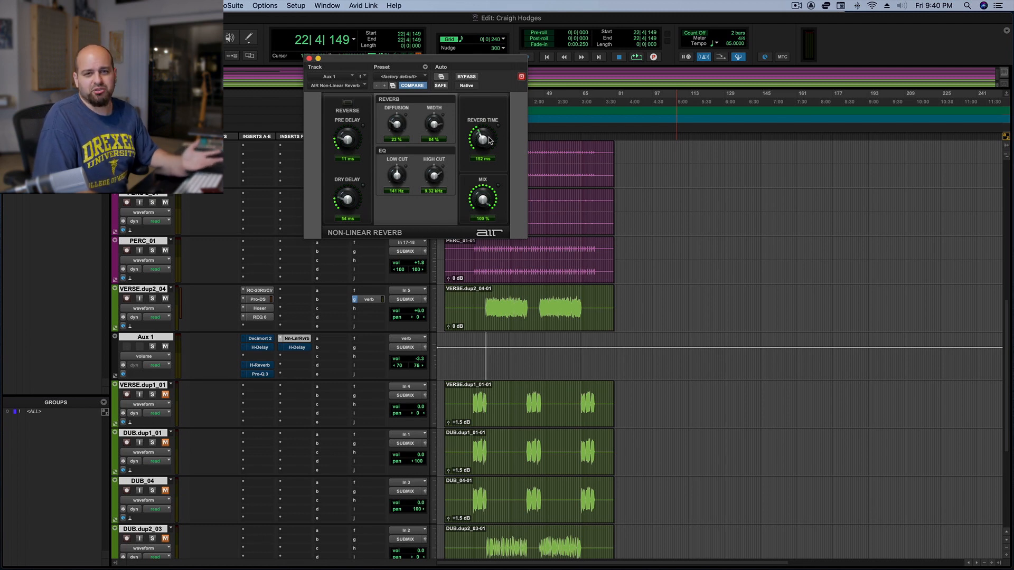
{"action": "left_click_drag", "start_coordinate": [490, 139], "coordinate": [490, 129]}
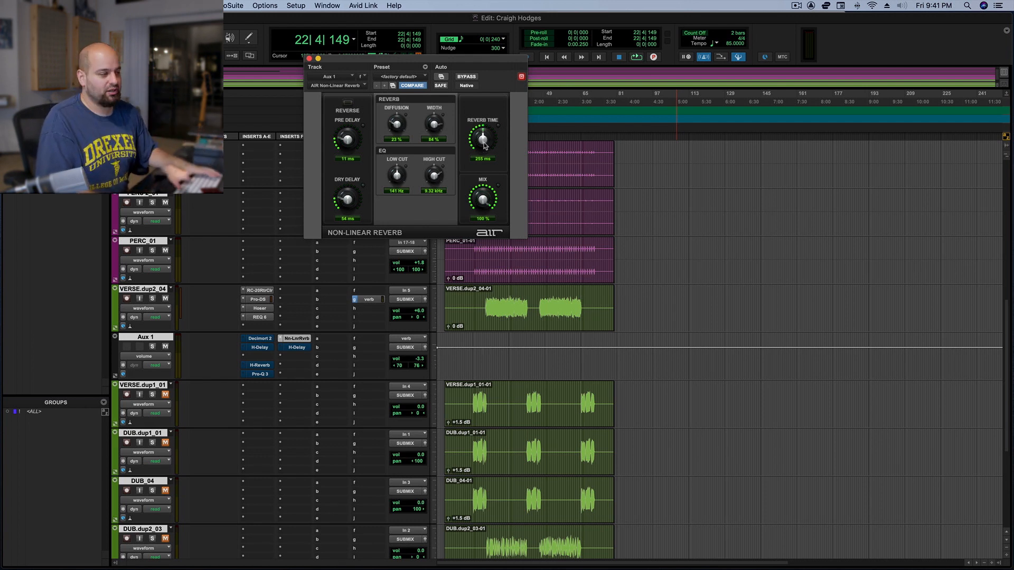
{"action": "key", "text": "space"}
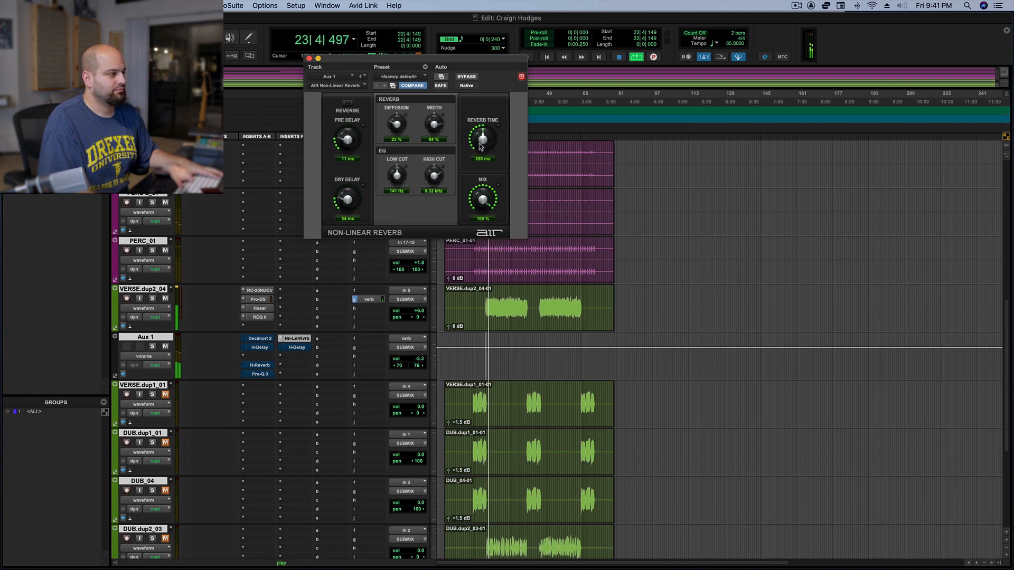
During playback, sweep the reverb time up to 518 ms and back to 260 ms, and raise the Aux 1 volume to +3.6 dB
{"action": "scroll", "coordinate": [481, 143], "scroll_direction": "up", "scroll_amount": 5}
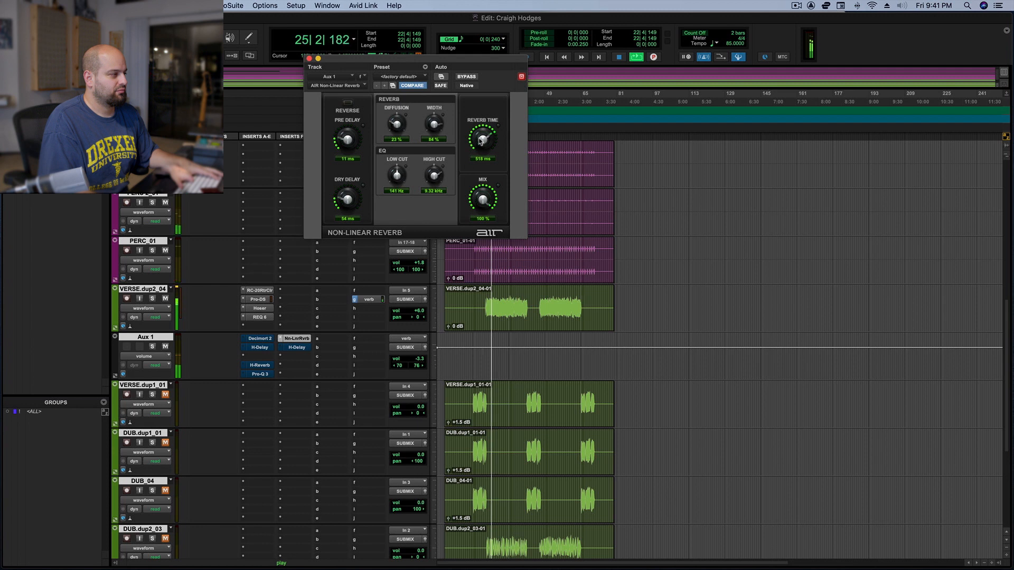
{"action": "scroll", "coordinate": [480, 141], "scroll_direction": "down", "scroll_amount": 5}
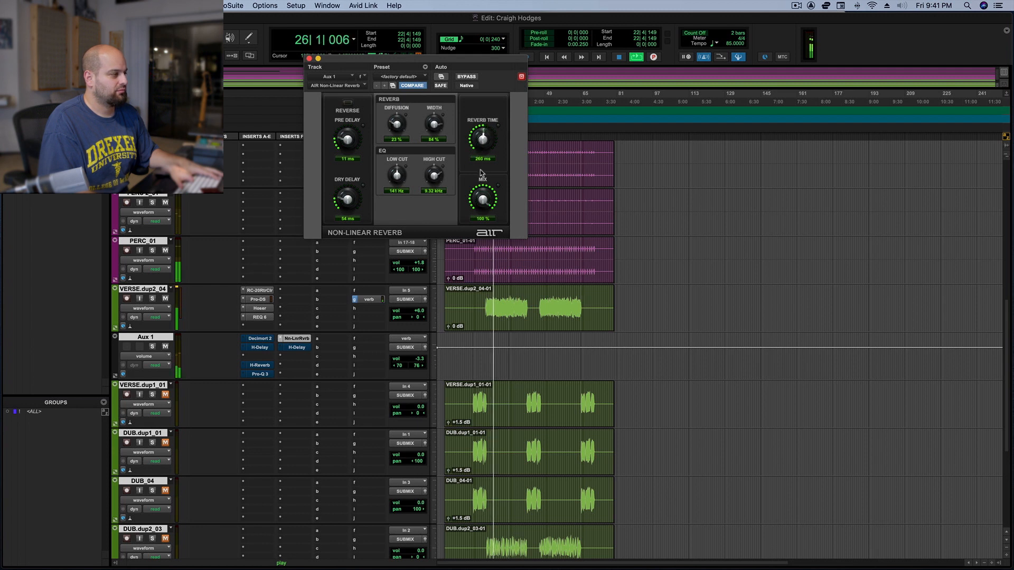
{"action": "left_click_drag", "start_coordinate": [405, 360], "coordinate": [405, 353]}
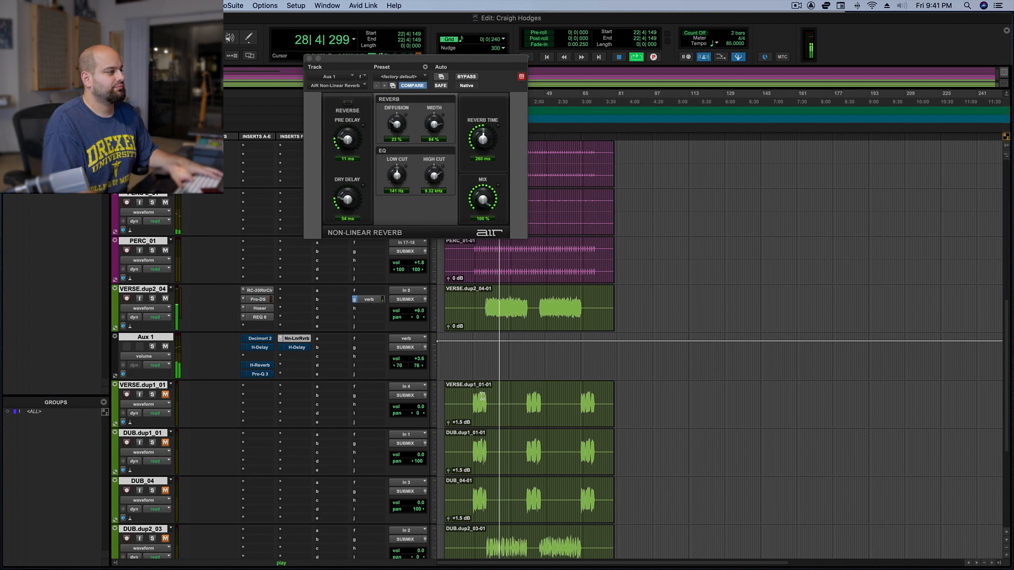
{"action": "key", "text": "space"}
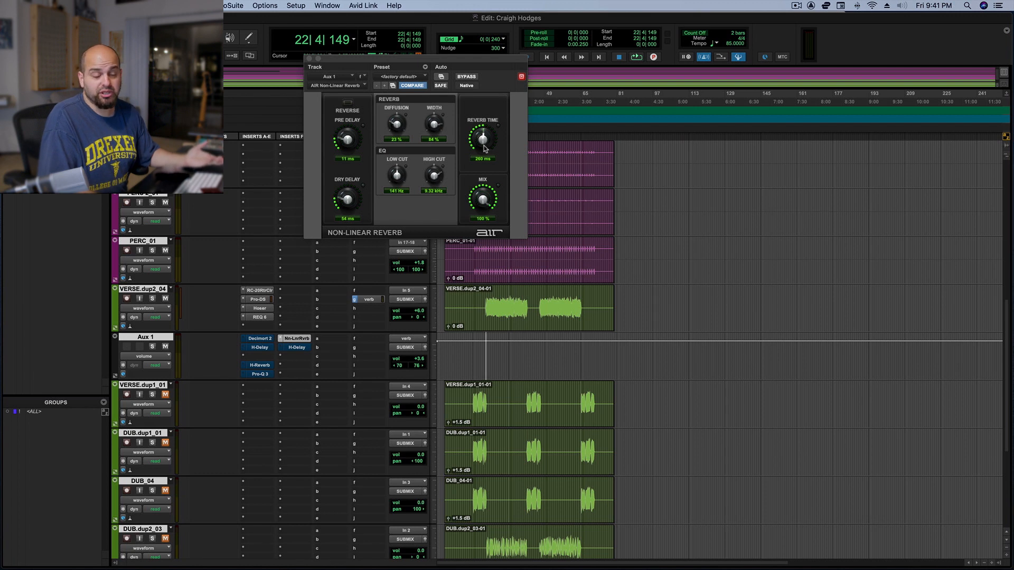
Shorten the Non-Linear Reverb's reverb time to 156 ms, audition it and lower the Aux 1 volume to -3.3 dB
{"action": "left_click_drag", "start_coordinate": [485, 145], "coordinate": [485, 155]}
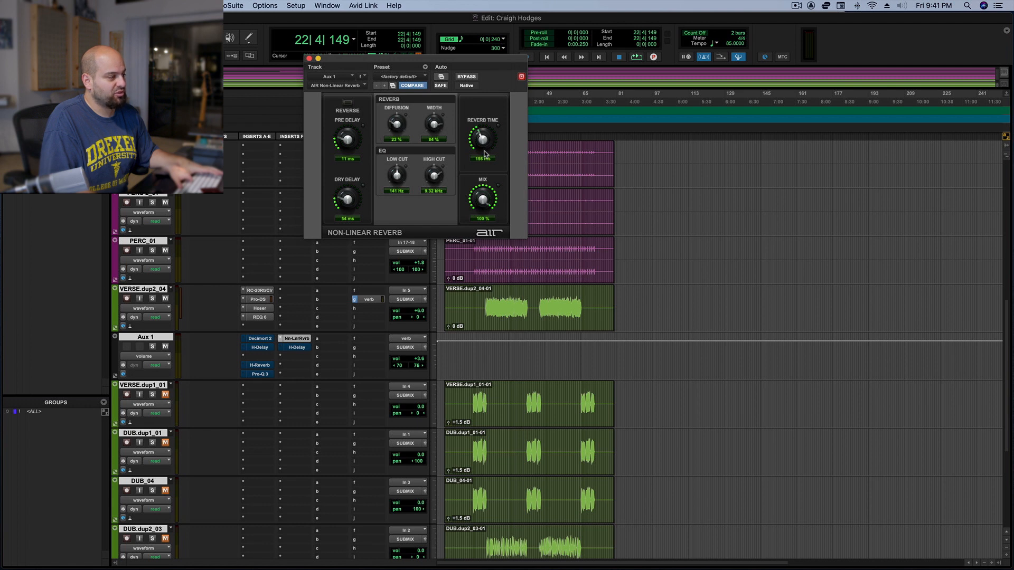
{"action": "key", "text": "space"}
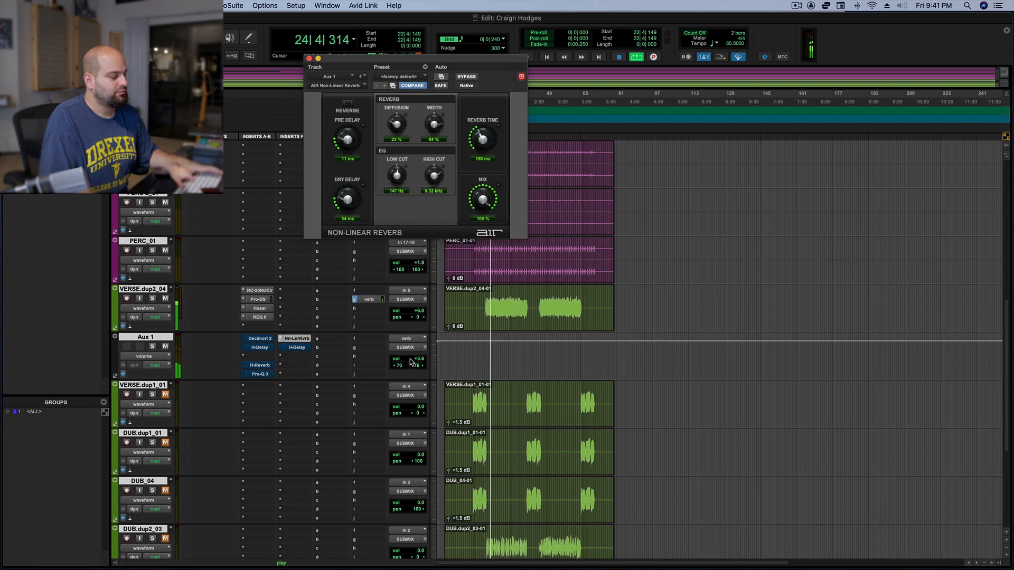
{"action": "key", "text": "space"}
{"action": "left_click_drag", "start_coordinate": [411, 362], "coordinate": [413, 368]}
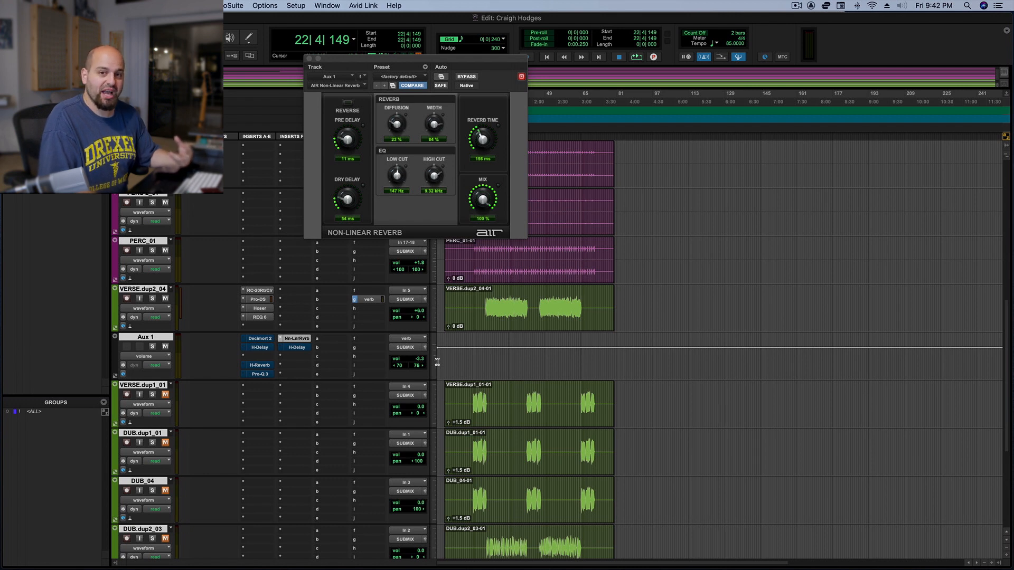
Listen to the verse with the short reverb and close the Non-Linear Reverb window
{"action": "key", "text": "space"}
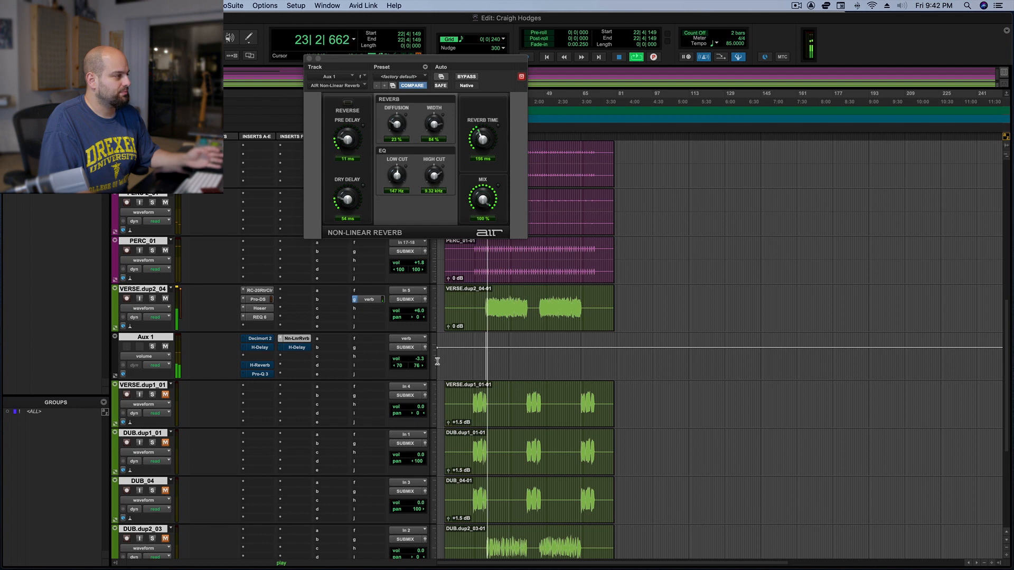
{"action": "left_click", "coordinate": [310, 59]}
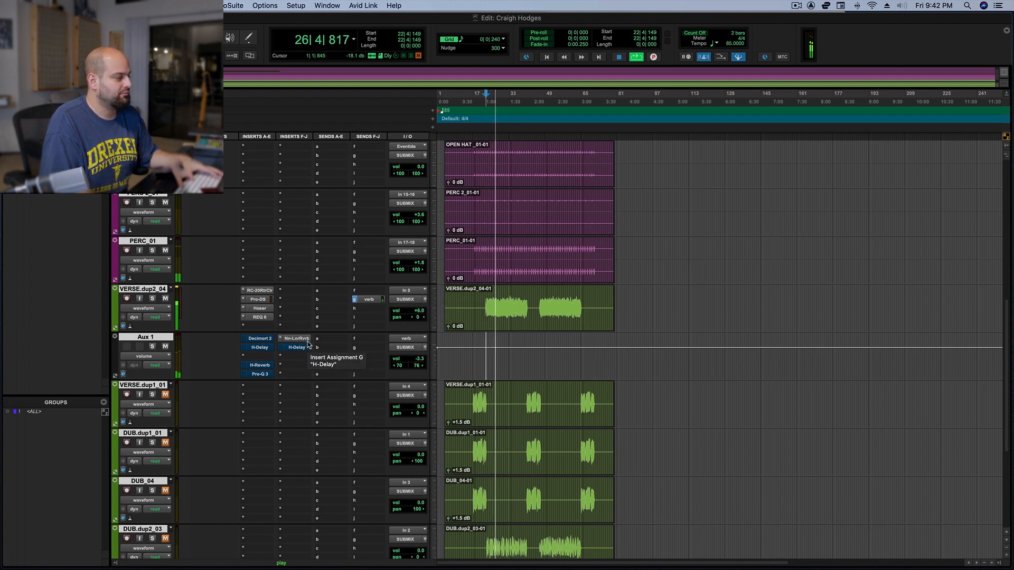
{"action": "key", "text": "space"}
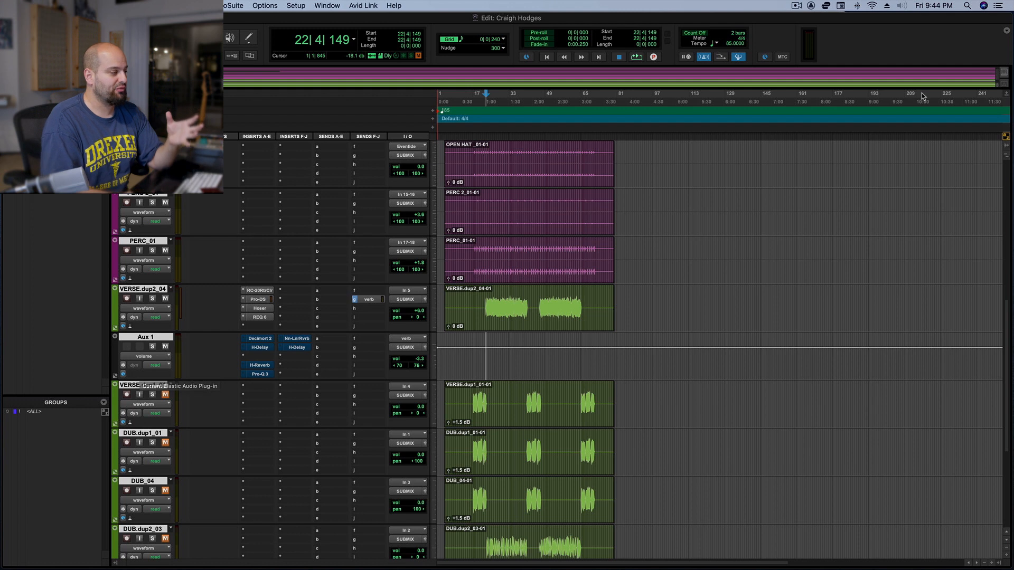
Remove the Non-Linear Reverb and the H-Delay from Aux 1's inserts F and G
{"action": "left_click", "coordinate": [285, 340]}
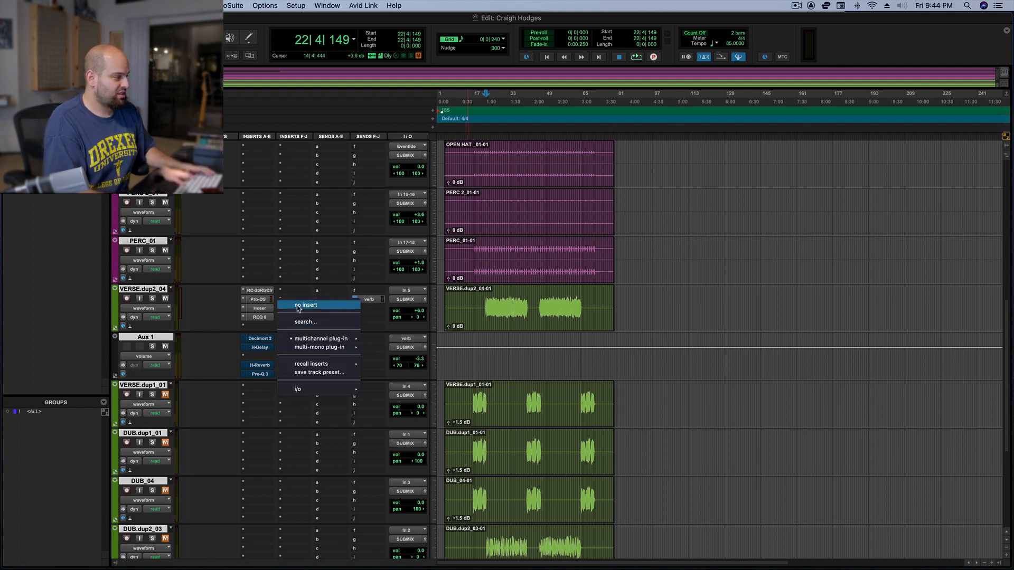
{"action": "left_click", "coordinate": [297, 308]}
{"action": "left_click", "coordinate": [285, 347]}
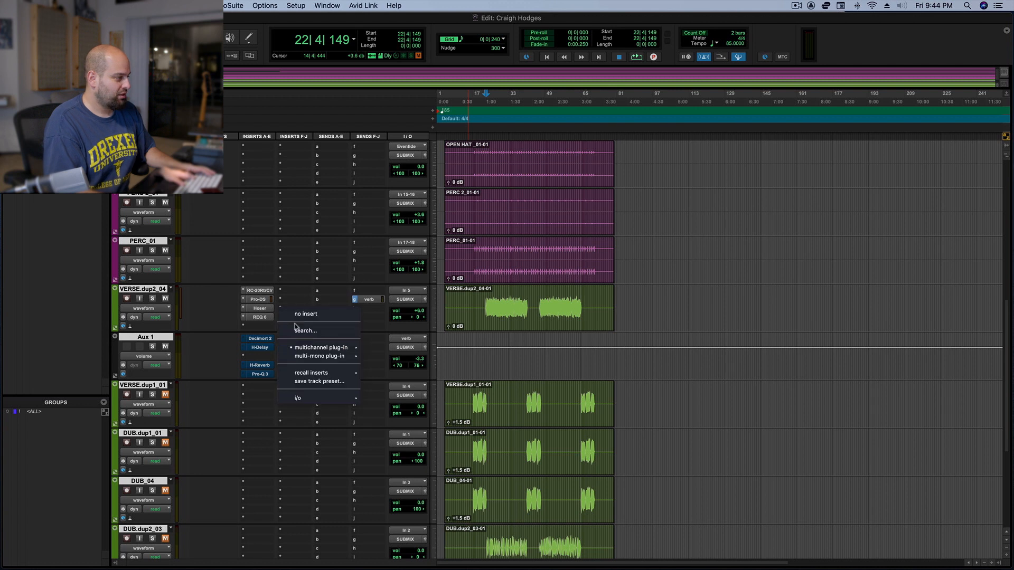
{"action": "left_click", "coordinate": [305, 313]}
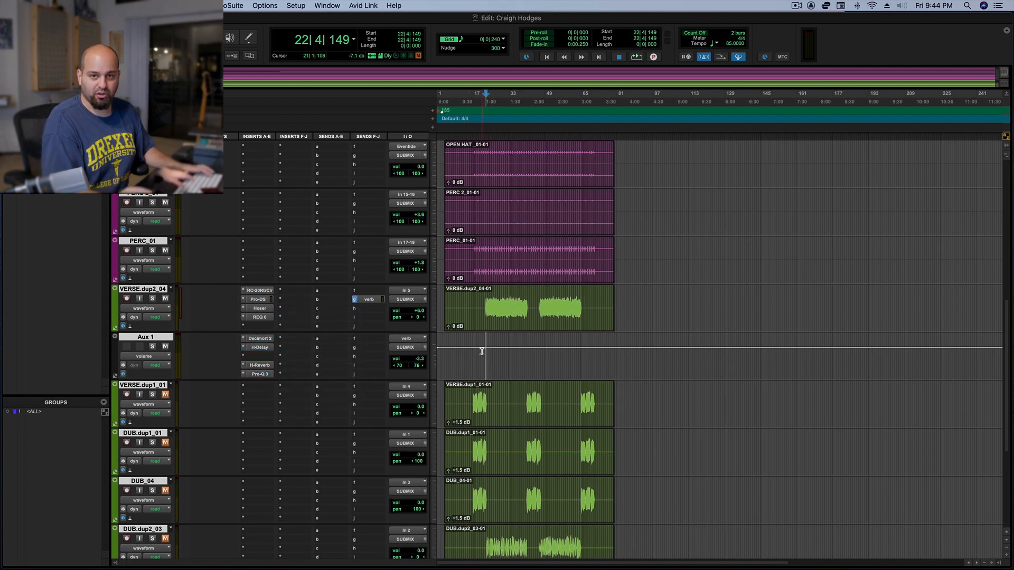
Audition the verse through Aux 1's remaining effects and open the H-Delay in insert B to examine its delay settings
{"action": "key", "text": "space"}
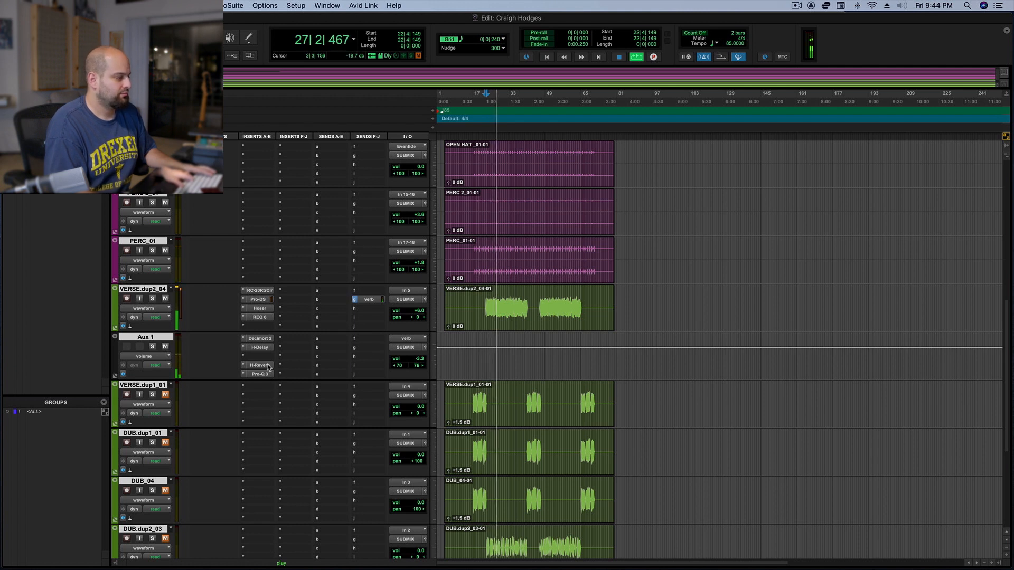
{"action": "key", "text": "space"}
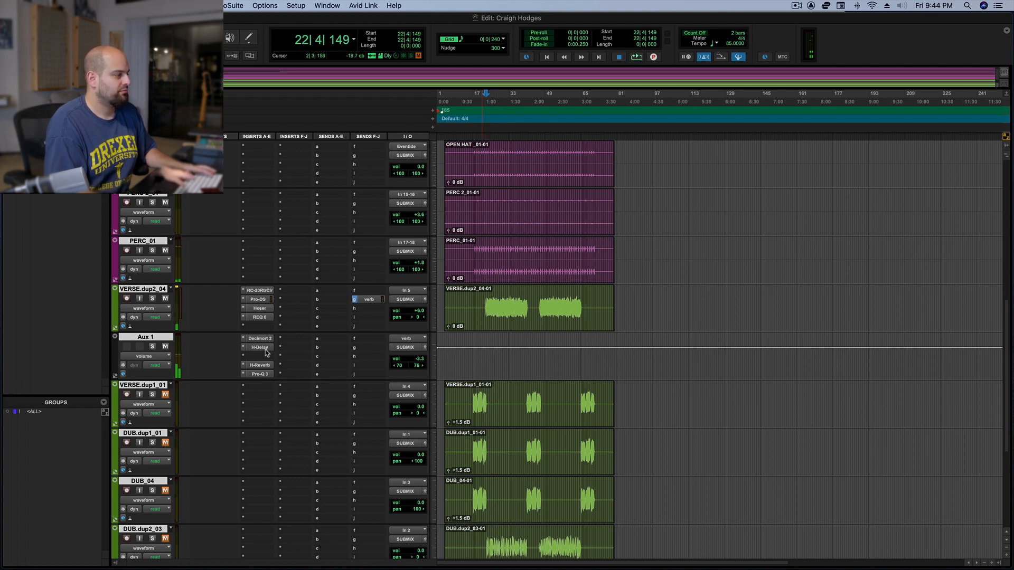
{"action": "left_click", "coordinate": [261, 348]}
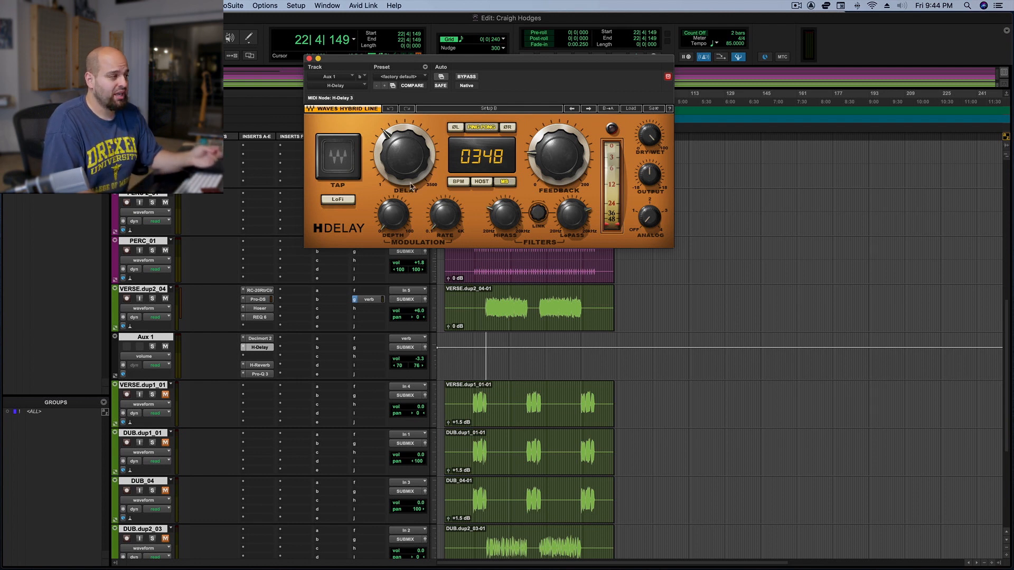
{"action": "mouse_move", "coordinate": [419, 182]}
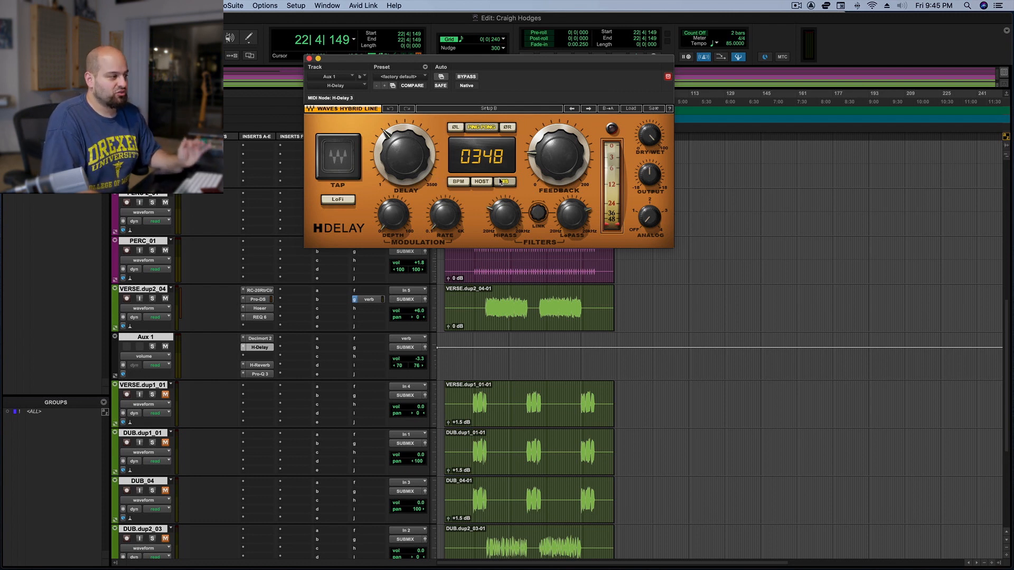
Open the H-Reverb on Aux 1, set its Dry/Wet to 0.0 and play the verse
{"action": "left_click", "coordinate": [259, 365]}
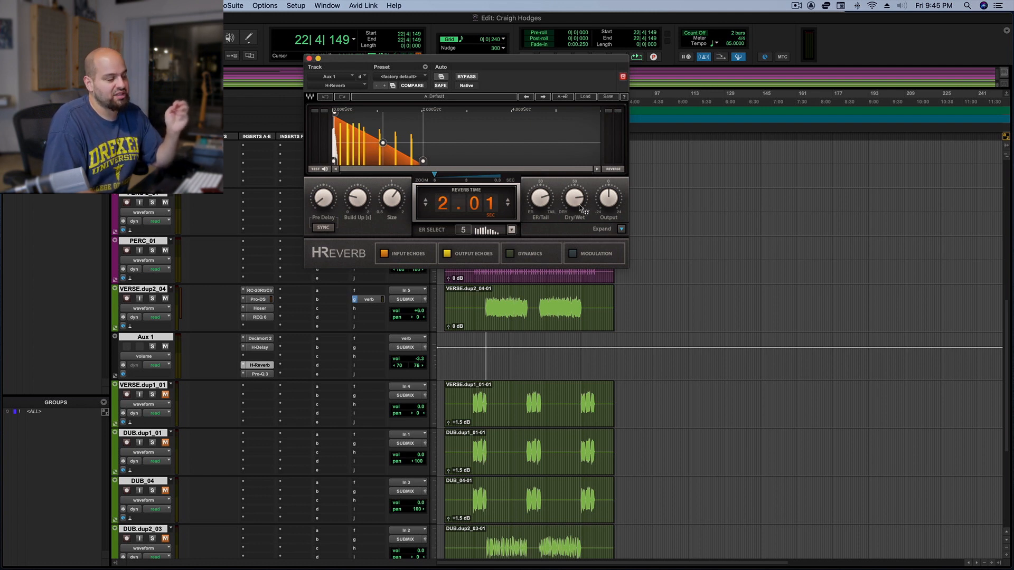
{"action": "mouse_move", "coordinate": [568, 205]}
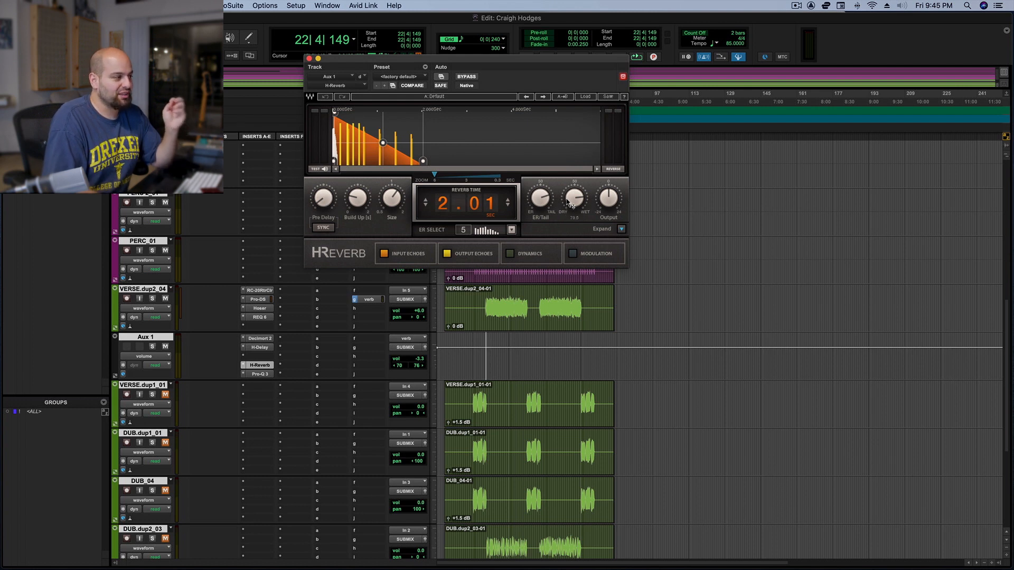
{"action": "left_click", "coordinate": [567, 205]}
{"action": "left_click_drag", "start_coordinate": [567, 205], "coordinate": [567, 264]}
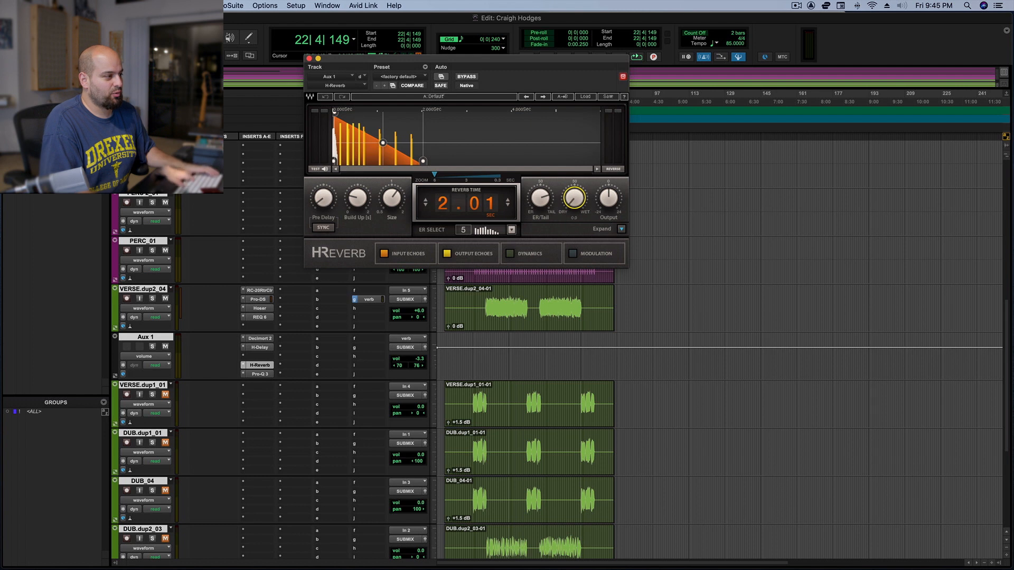
{"action": "key", "text": "space"}
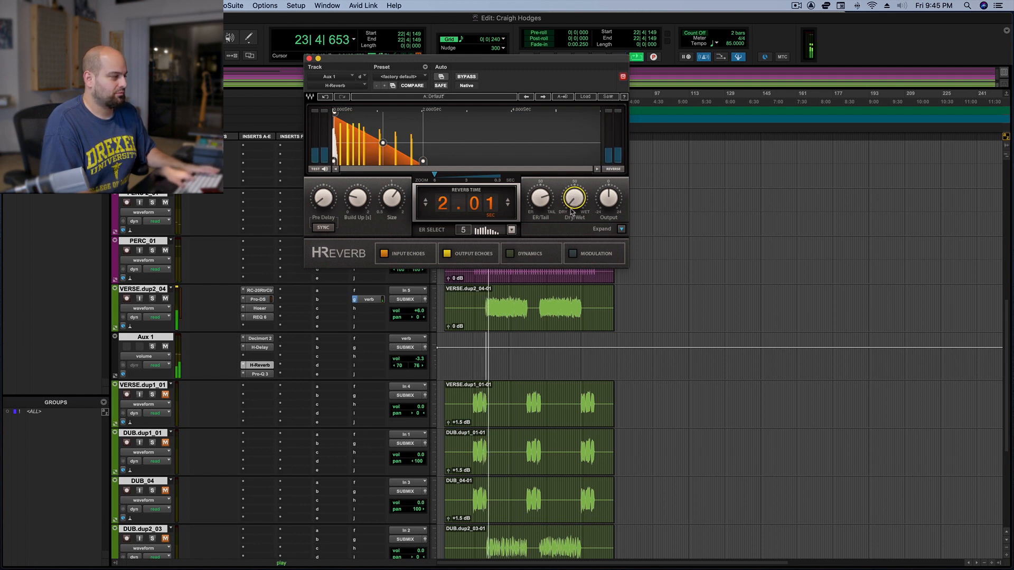
Raise Aux 1's volume to 0.0 and stop the playback
{"action": "left_click", "coordinate": [418, 360], "text": "alt"}
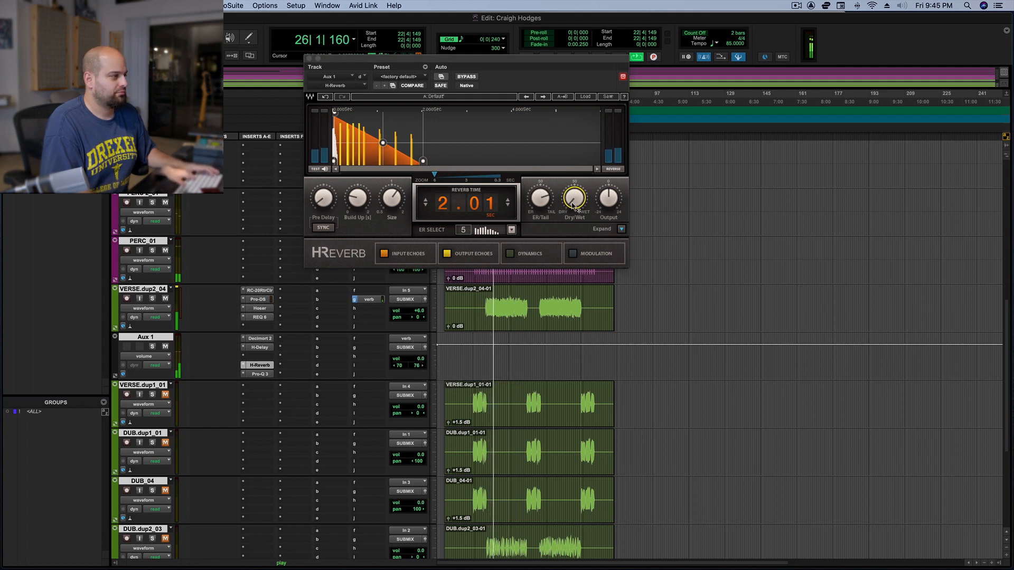
{"action": "key", "text": "space"}
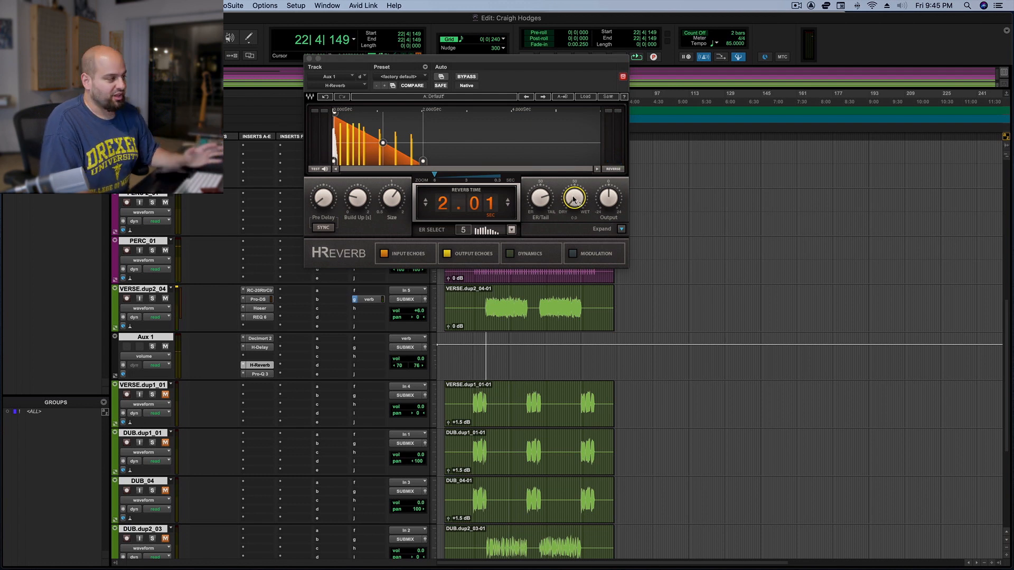
Set the H-Reverb's Dry/Wet to 100.0 and audition the verse
{"action": "left_click", "coordinate": [573, 204]}
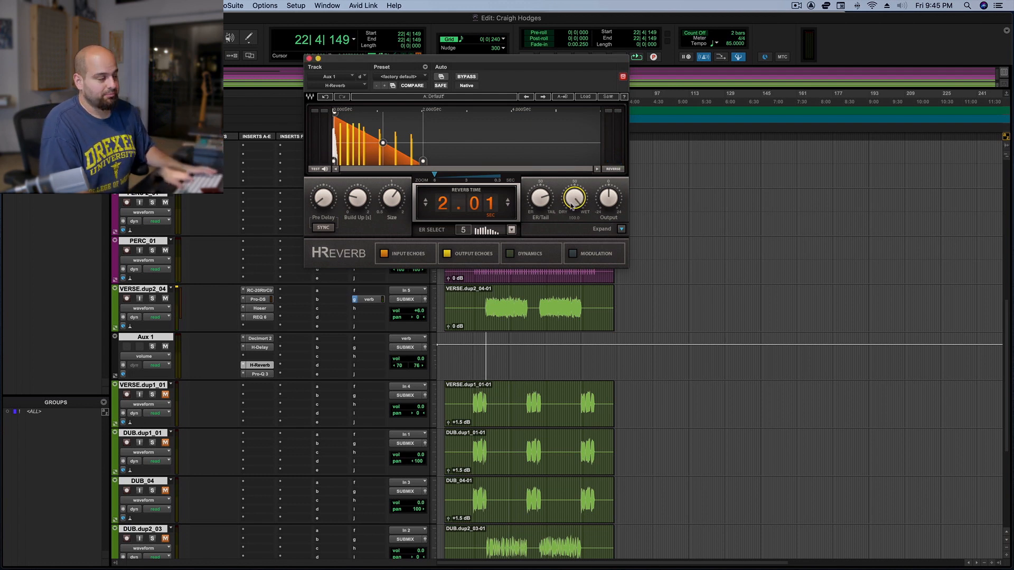
{"action": "key", "text": "space"}
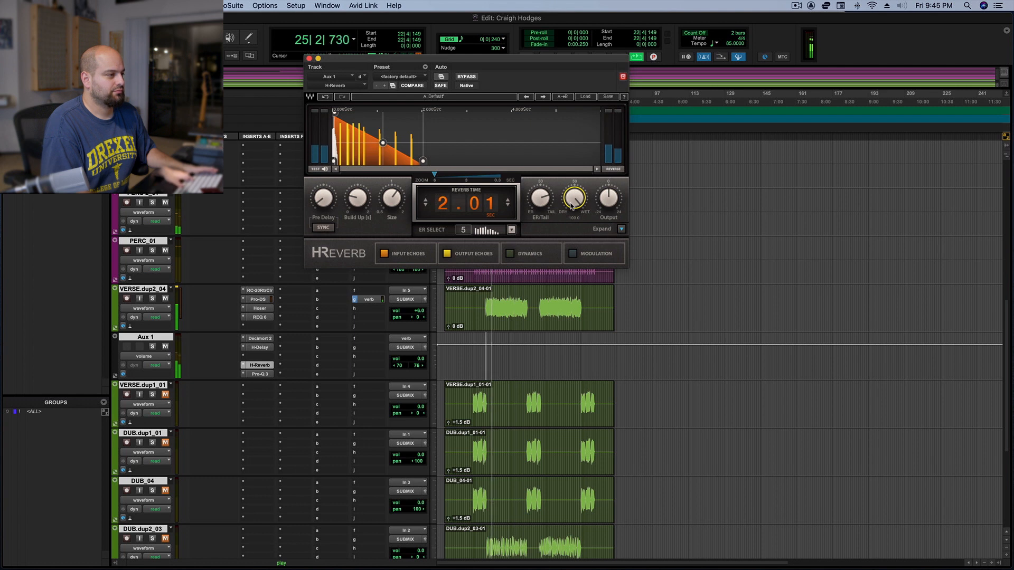
{"action": "key", "text": "space"}
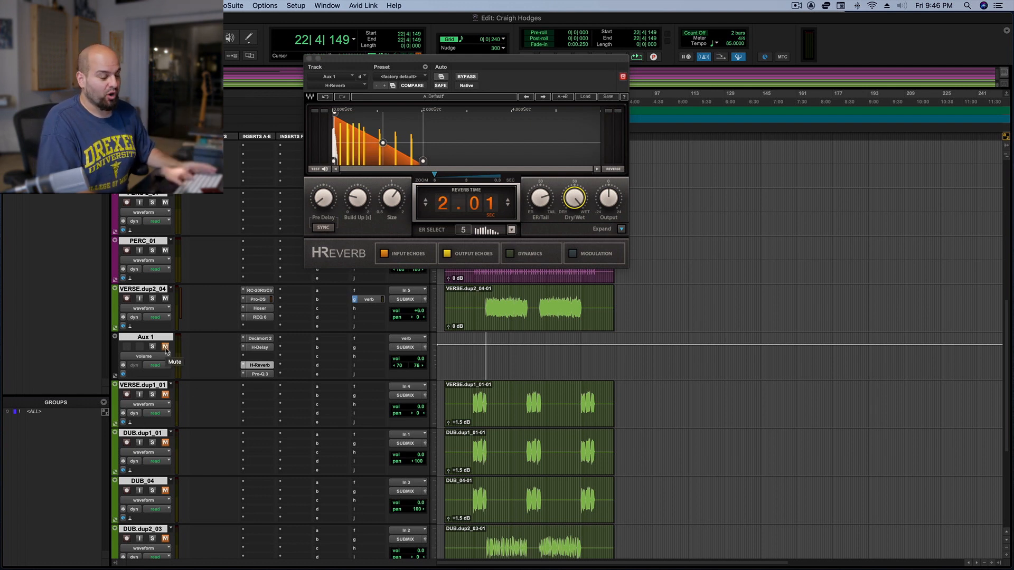
Compare the verse vocal with the Aux 1 effects return muted and unmuted
{"action": "key", "text": "space"}
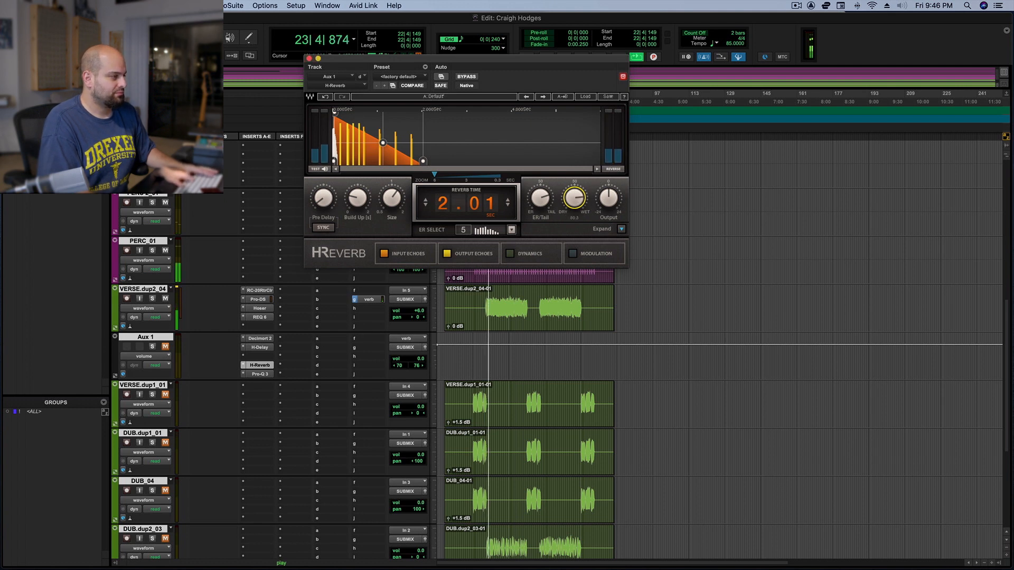
{"action": "left_click", "coordinate": [164, 346]}
{"action": "key", "text": "space"}
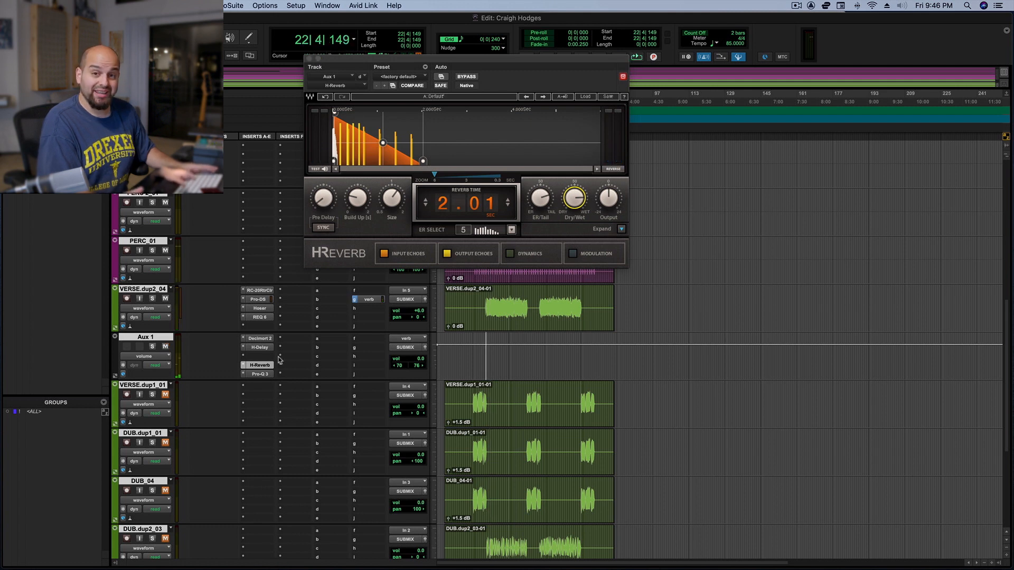
{"action": "key", "text": "space"}
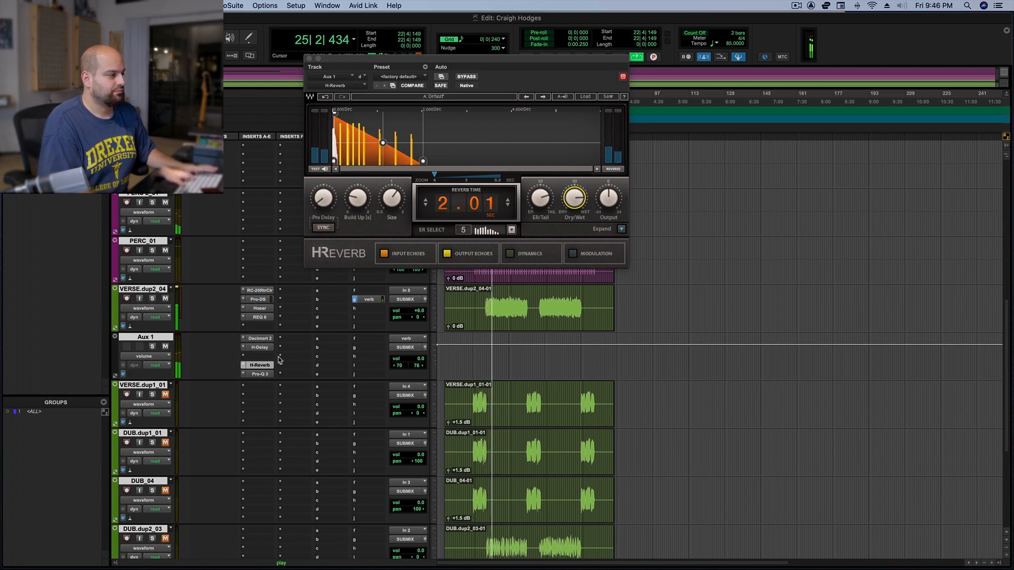
{"action": "key", "text": "space"}
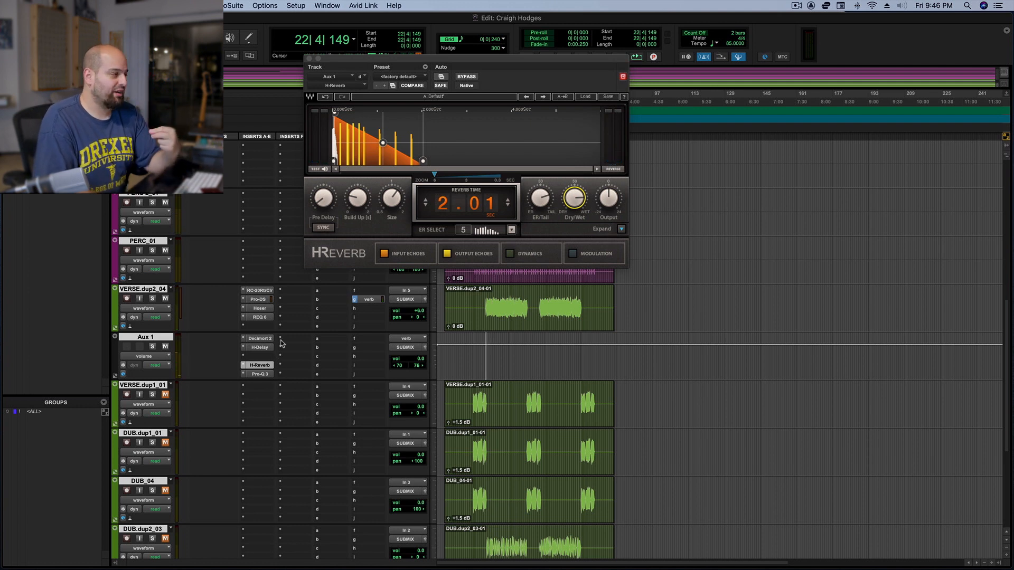
Shorten the H-Delay's delay time on Aux 1 to 127 ms and adjust its feedback
{"action": "left_click", "coordinate": [263, 347]}
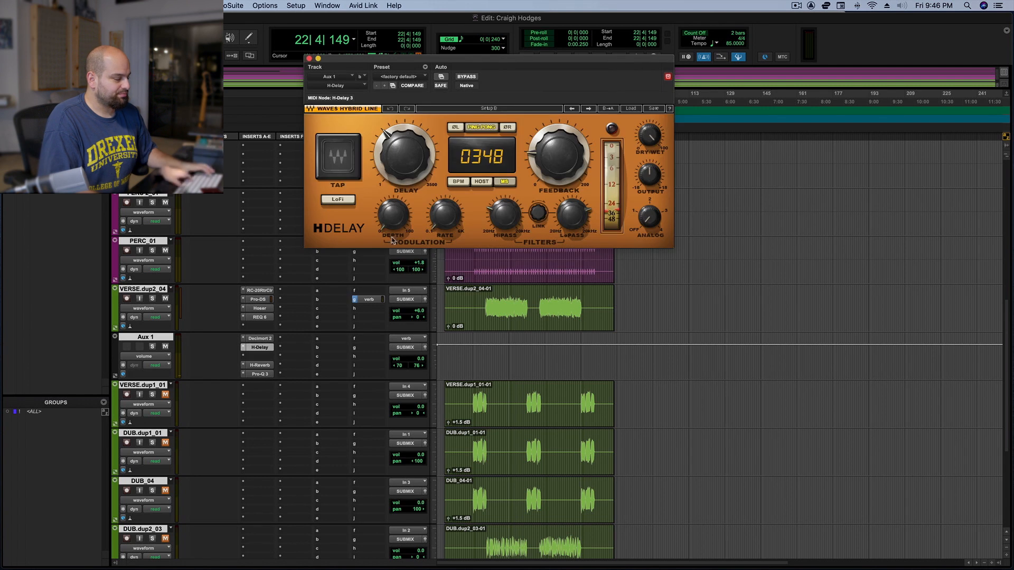
{"action": "left_click_drag", "start_coordinate": [401, 151], "coordinate": [400, 190]}
{"action": "left_click_drag", "start_coordinate": [551, 134], "coordinate": [552, 123]}
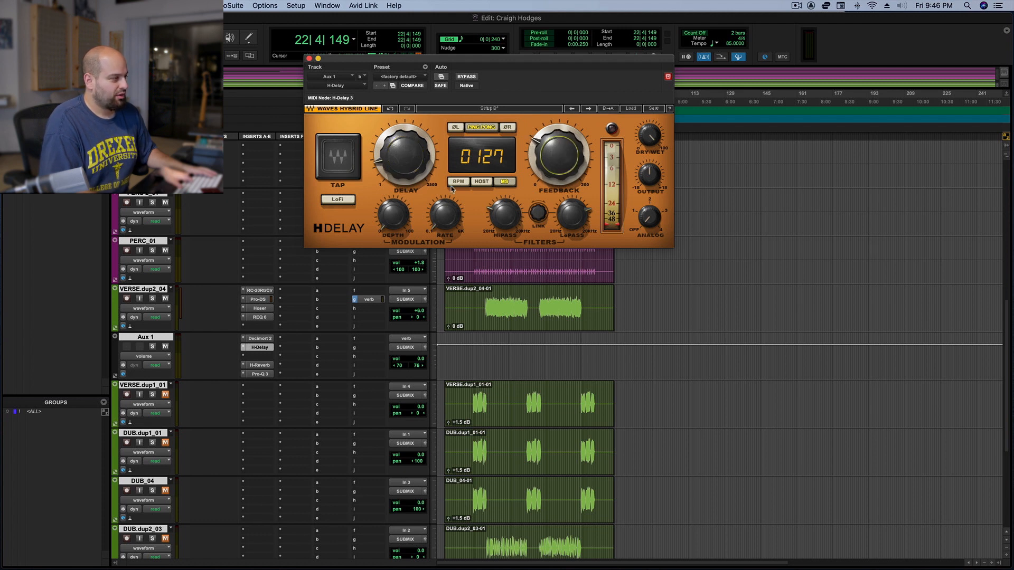
Set the H-Reverb's reverb time on Aux 1 to 1.51 seconds and play the verse
{"action": "left_click", "coordinate": [259, 366]}
{"action": "left_click_drag", "start_coordinate": [442, 211], "coordinate": [442, 238]}
{"action": "key", "text": "space"}
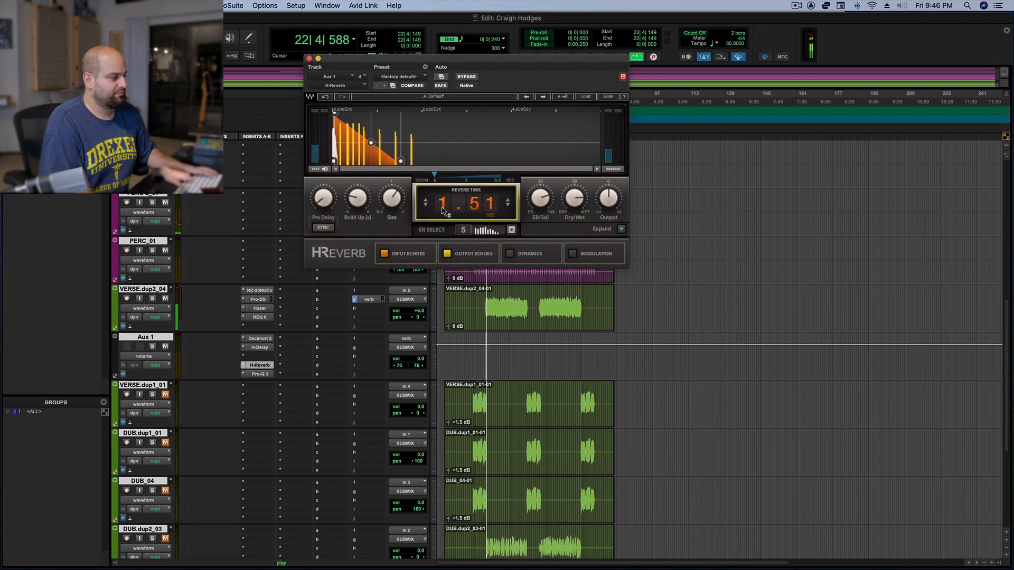
Fine-tune the H-Delay's feedback, set its delay time to 121 ms during playback, and reopen the H-Reverb
{"action": "left_click", "coordinate": [260, 347]}
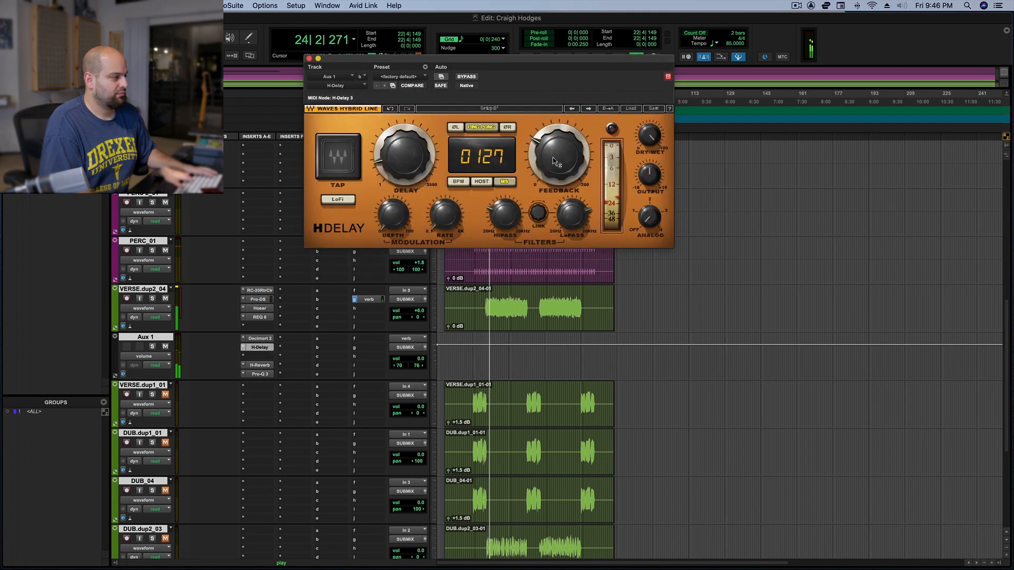
{"action": "left_click_drag", "start_coordinate": [551, 158], "coordinate": [550, 158]}
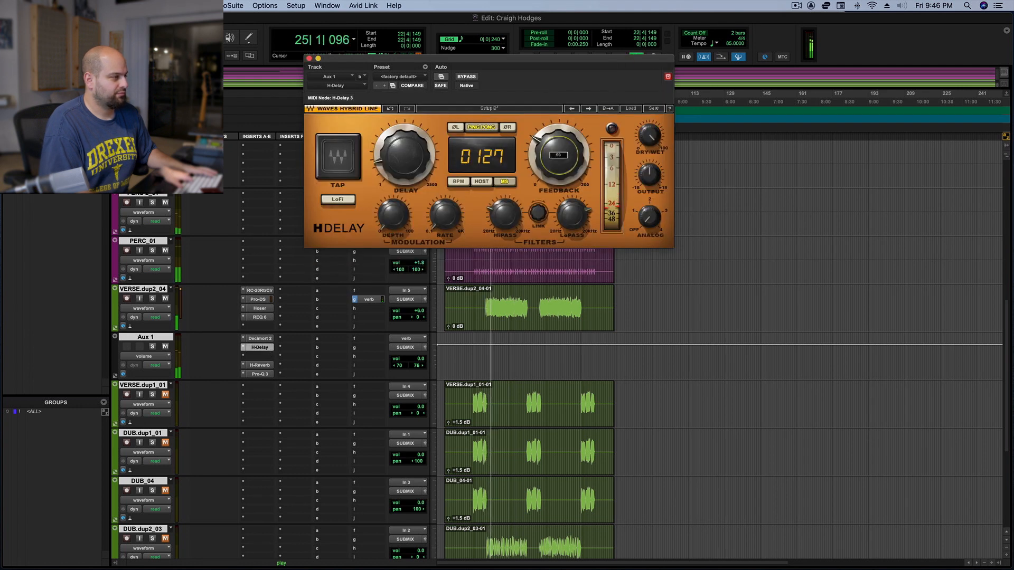
{"action": "left_click", "coordinate": [404, 155]}
{"action": "left_click_drag", "start_coordinate": [405, 154], "coordinate": [405, 158]}
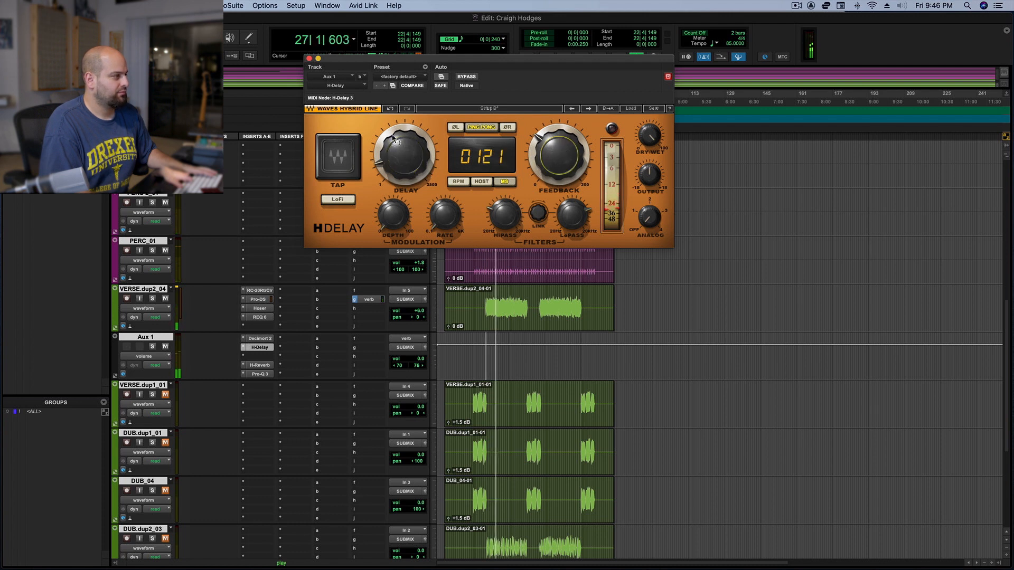
{"action": "left_click", "coordinate": [310, 59]}
{"action": "left_click", "coordinate": [264, 366]}
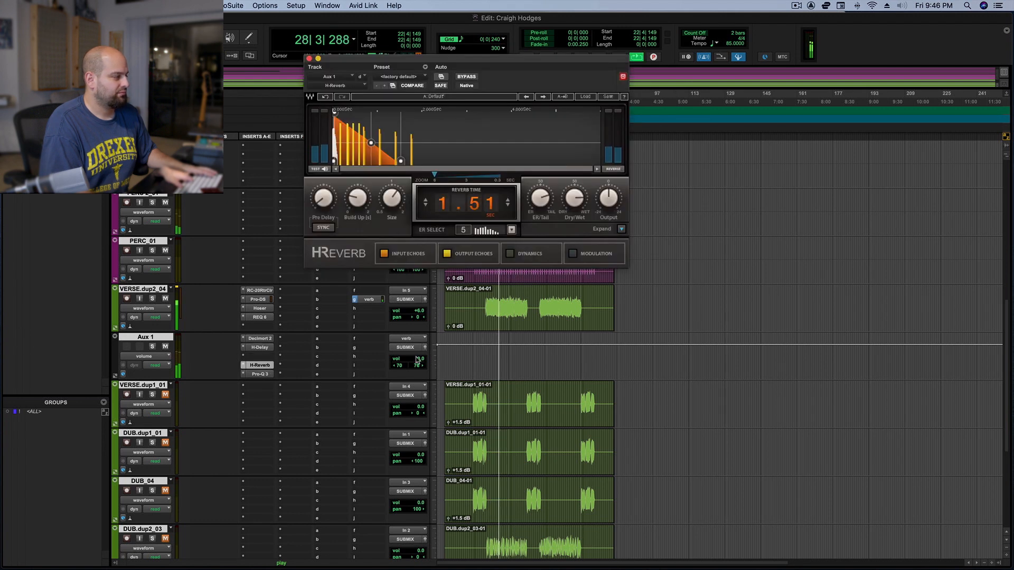
{"action": "key", "text": "space"}
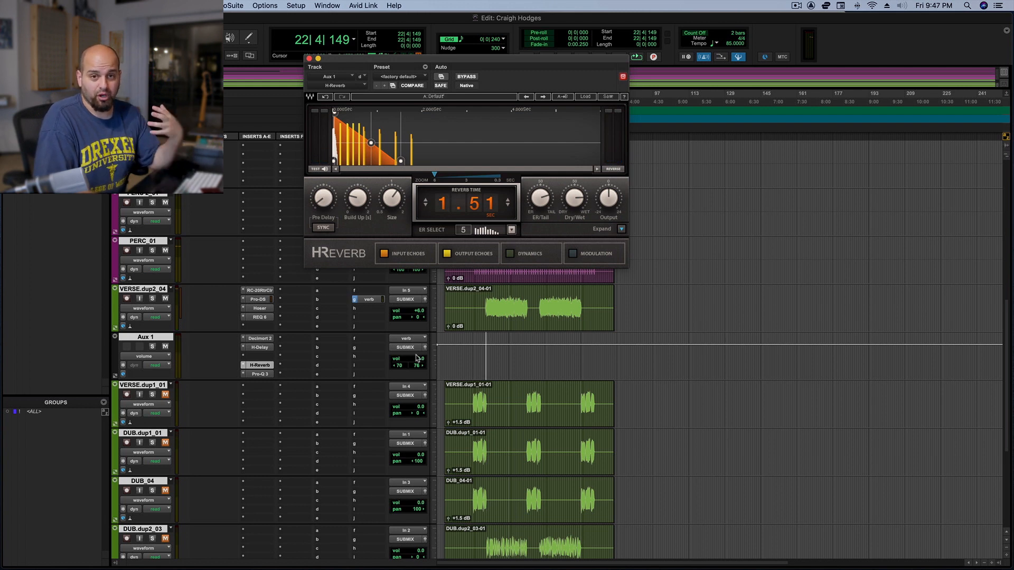
Open the fader window of the VERSE.dup2_04 track's verb send and close the H-Reverb window
{"action": "left_click", "coordinate": [375, 308]}
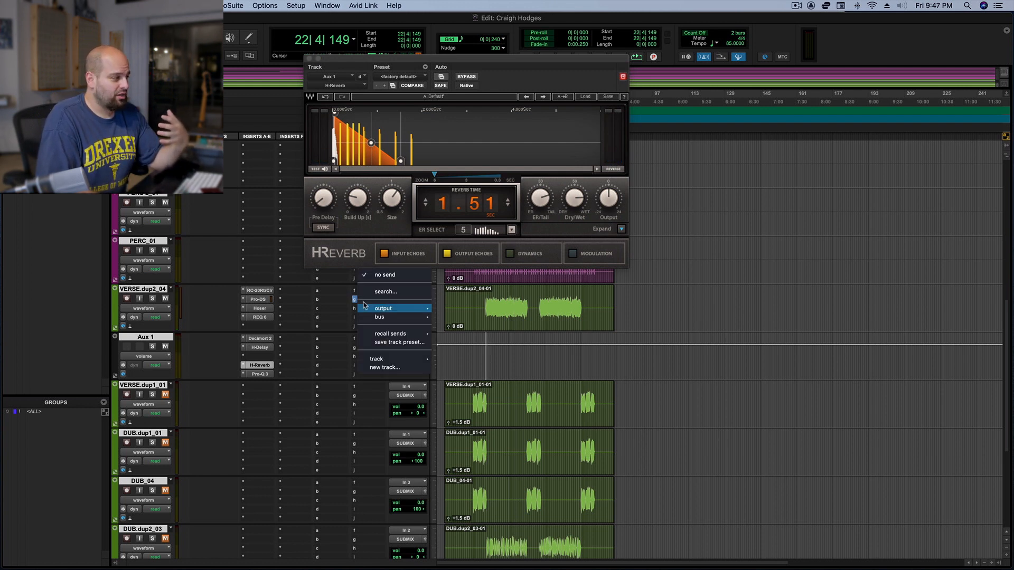
{"action": "left_click", "coordinate": [355, 304]}
{"action": "left_click", "coordinate": [371, 301]}
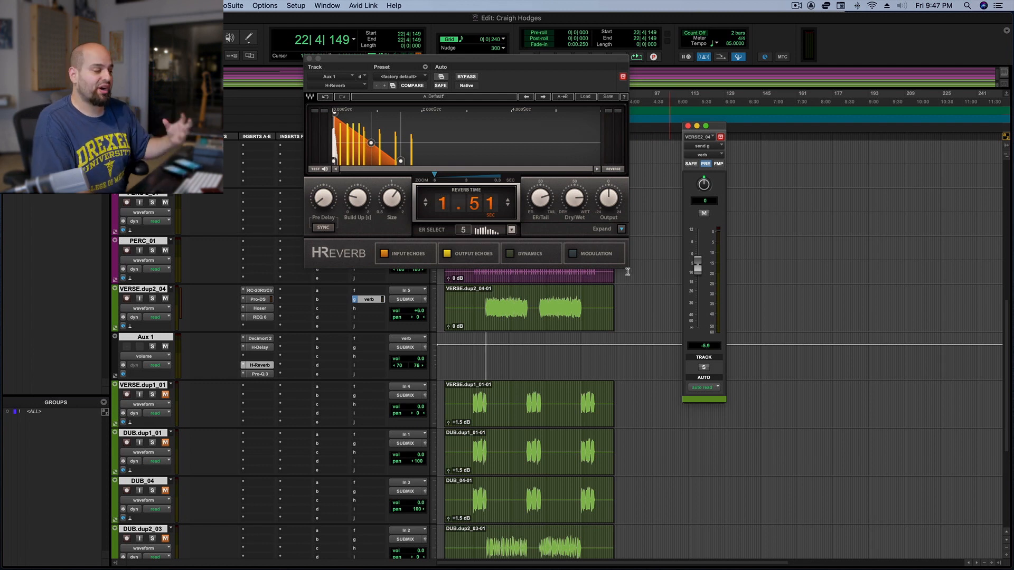
{"action": "left_click", "coordinate": [311, 66]}
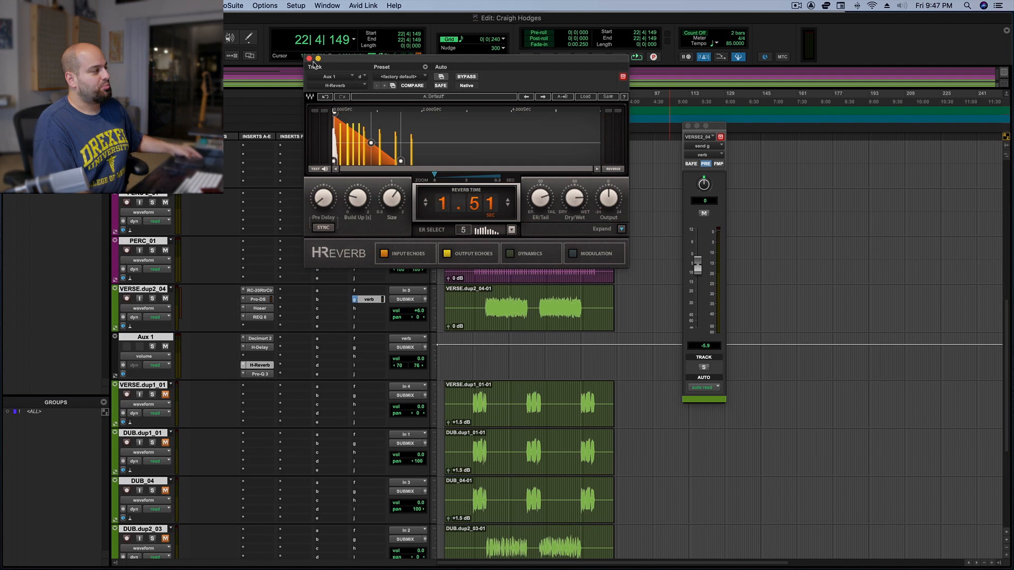
{"action": "left_click", "coordinate": [310, 59]}
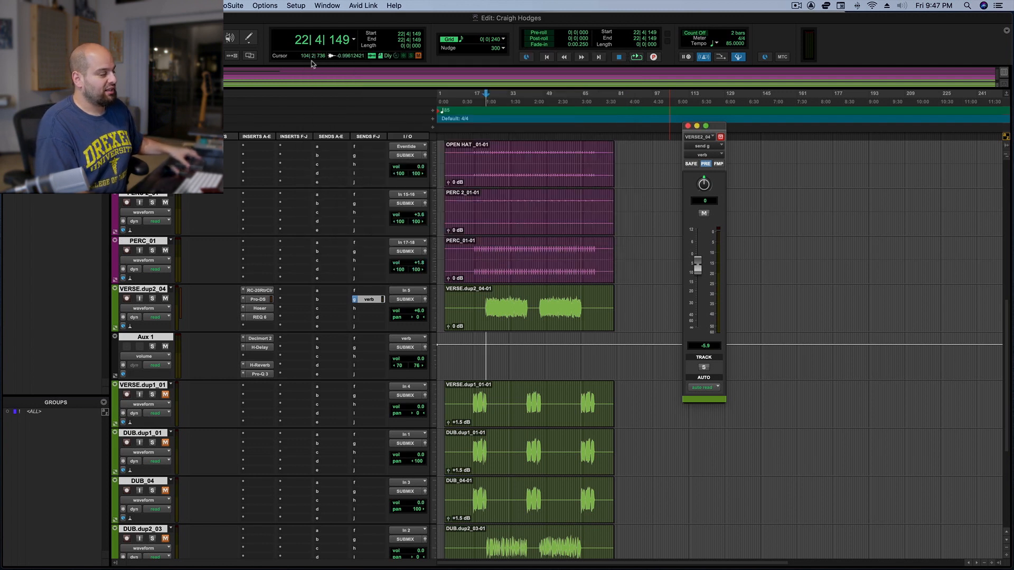
Lower Aux 1's volume to -5.3 dB and play the verse to check the effects level
{"action": "left_click", "coordinate": [407, 363]}
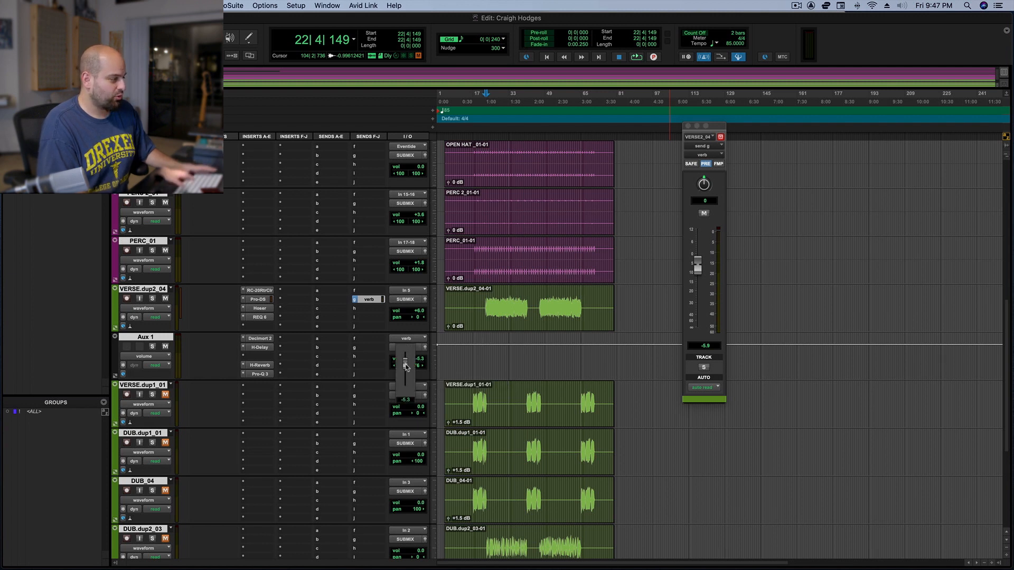
{"action": "key", "text": "space"}
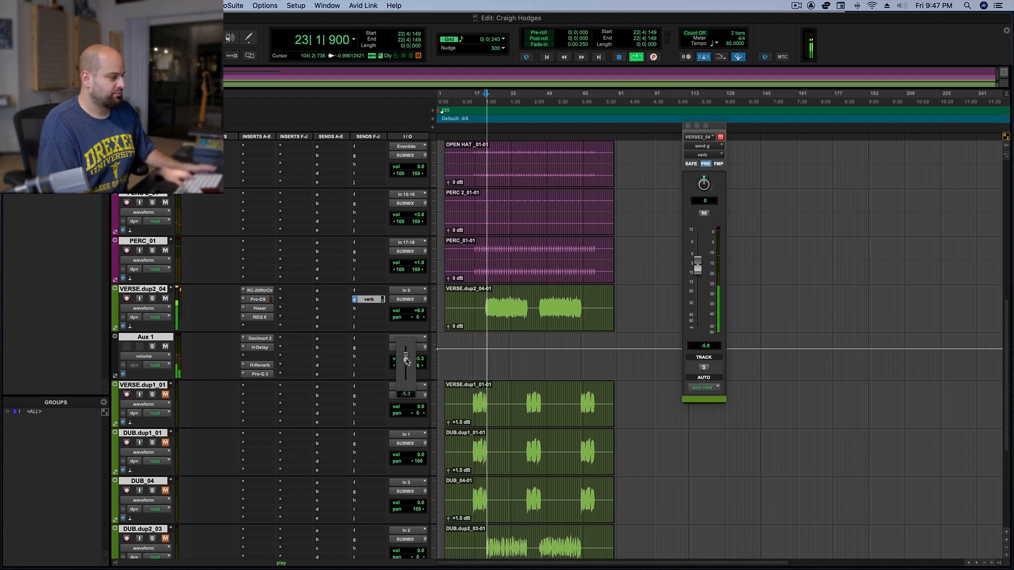
{"action": "left_click", "coordinate": [407, 361]}
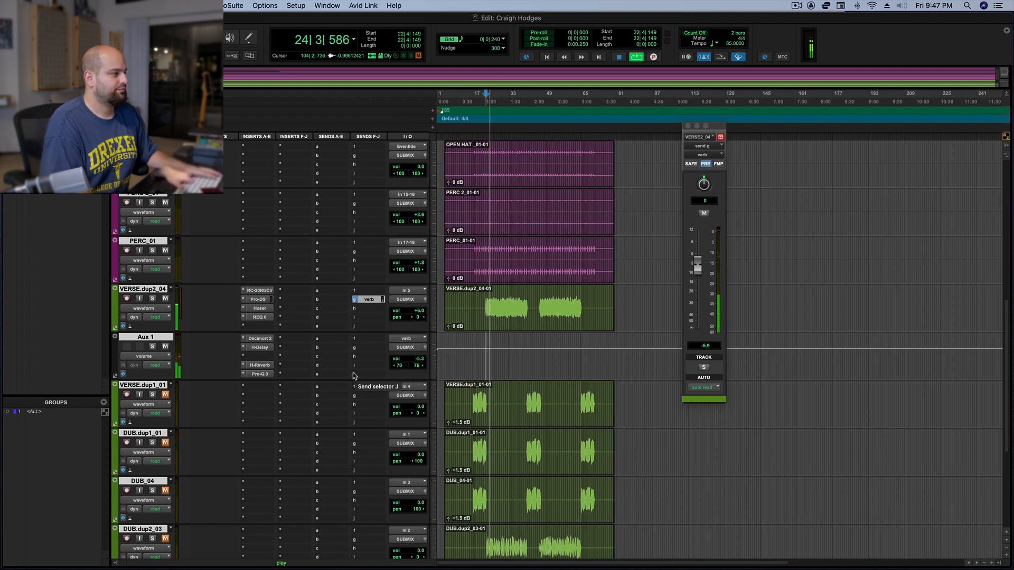
Increase the H-Reverb's Dry/Wet mix on Aux 1 while the verse plays and close its window
{"action": "left_click", "coordinate": [259, 365]}
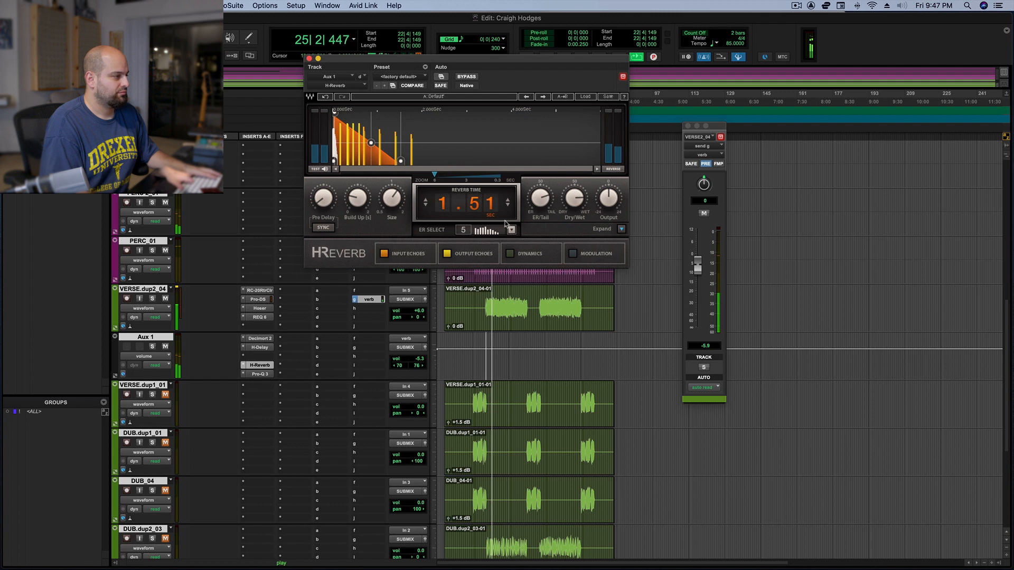
{"action": "left_click_drag", "start_coordinate": [570, 197], "coordinate": [570, 191]}
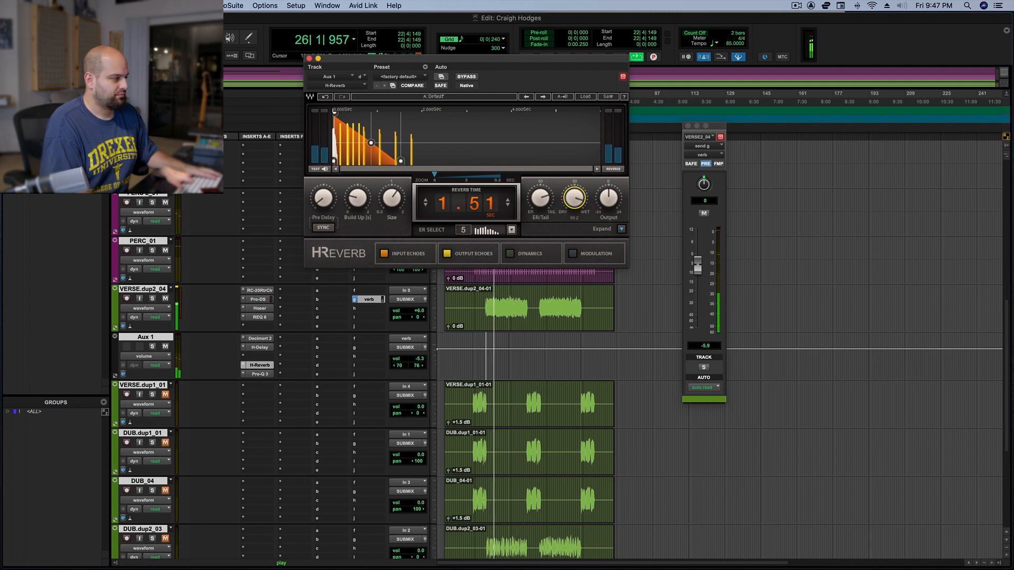
{"action": "left_click", "coordinate": [310, 59]}
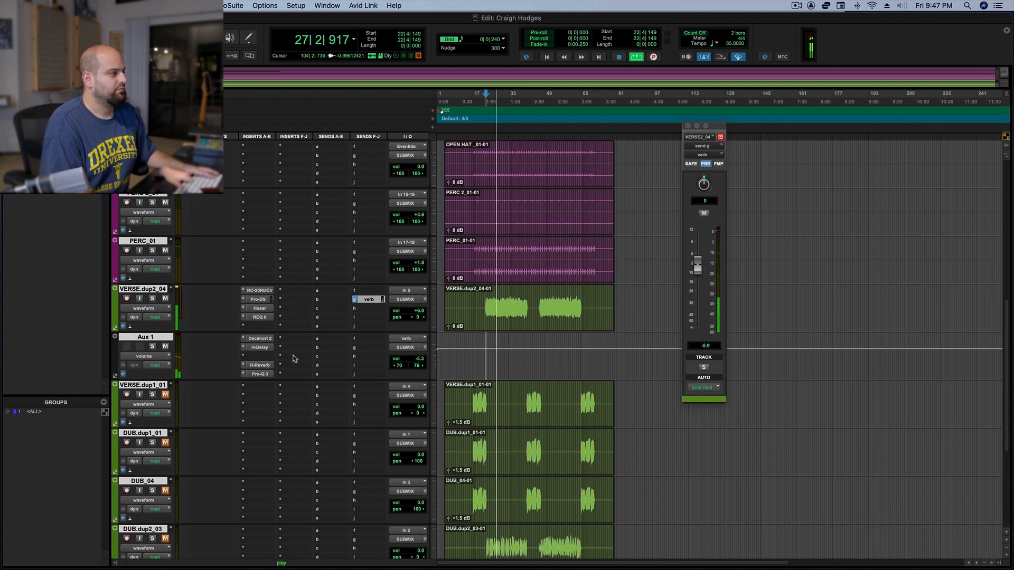
{"action": "key", "text": "space"}
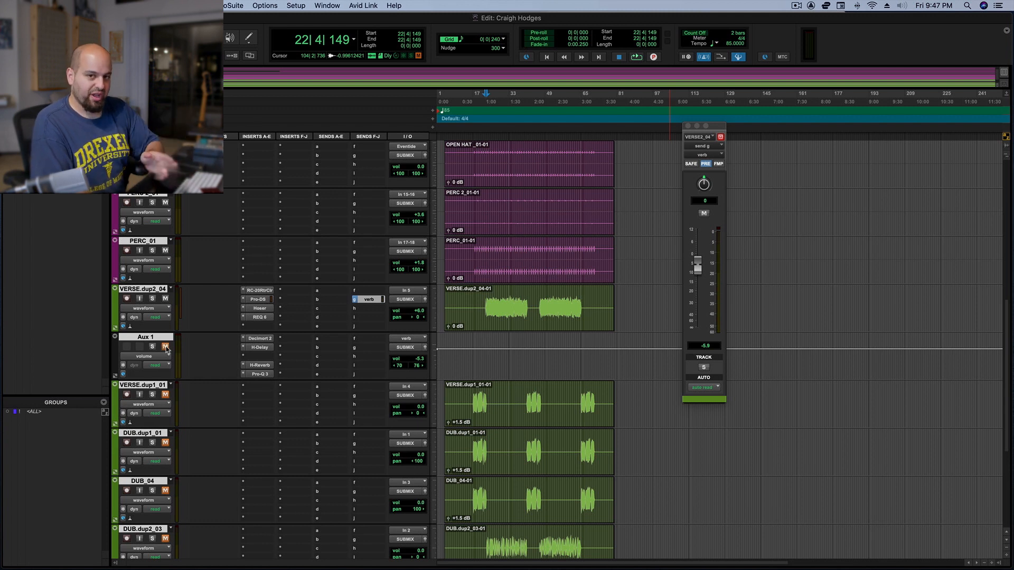
Unmute Aux 1 during verse playback and raise its volume to -2.8 dB
{"action": "key", "text": "space"}
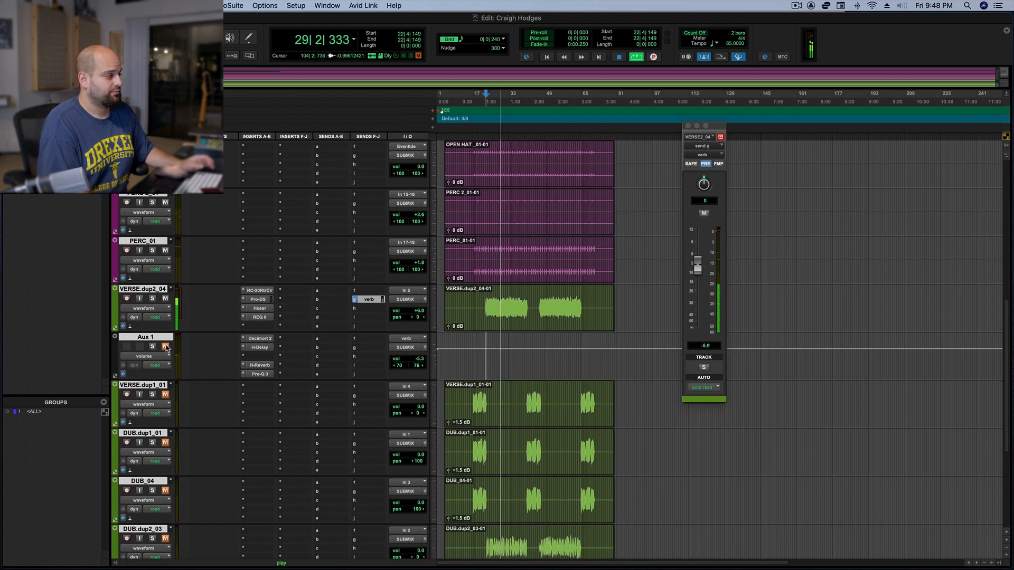
{"action": "left_click", "coordinate": [166, 347]}
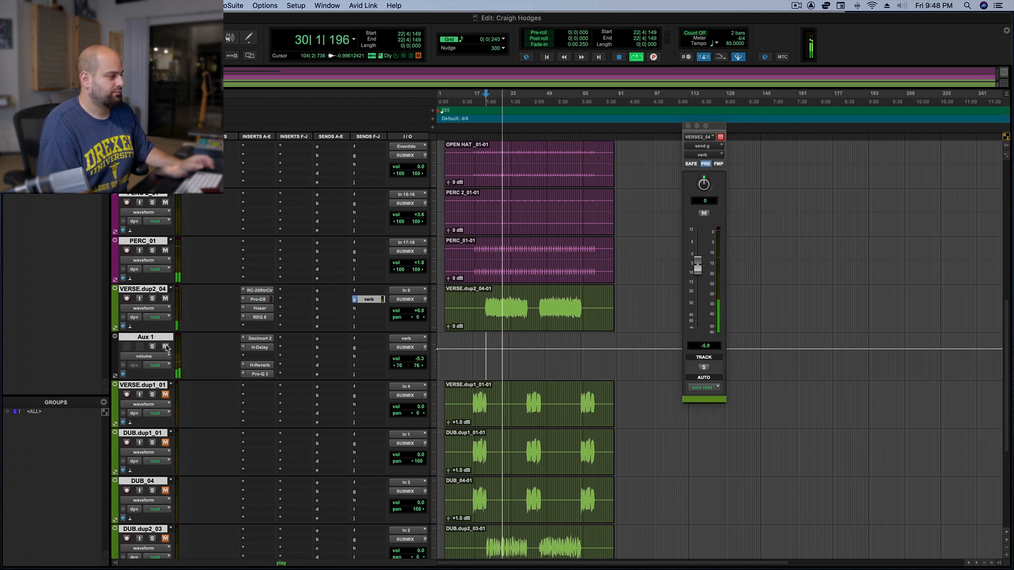
{"action": "left_click_drag", "start_coordinate": [400, 362], "coordinate": [401, 360]}
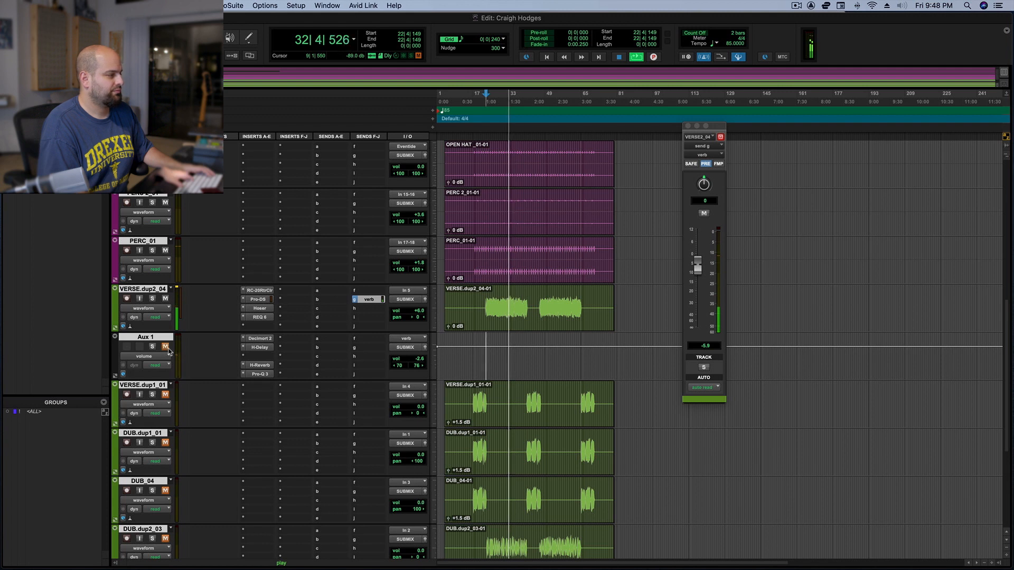
Replay the verse with Aux 1 unmuted and mute it again to compare against the dry vocal
{"action": "key", "text": "space"}
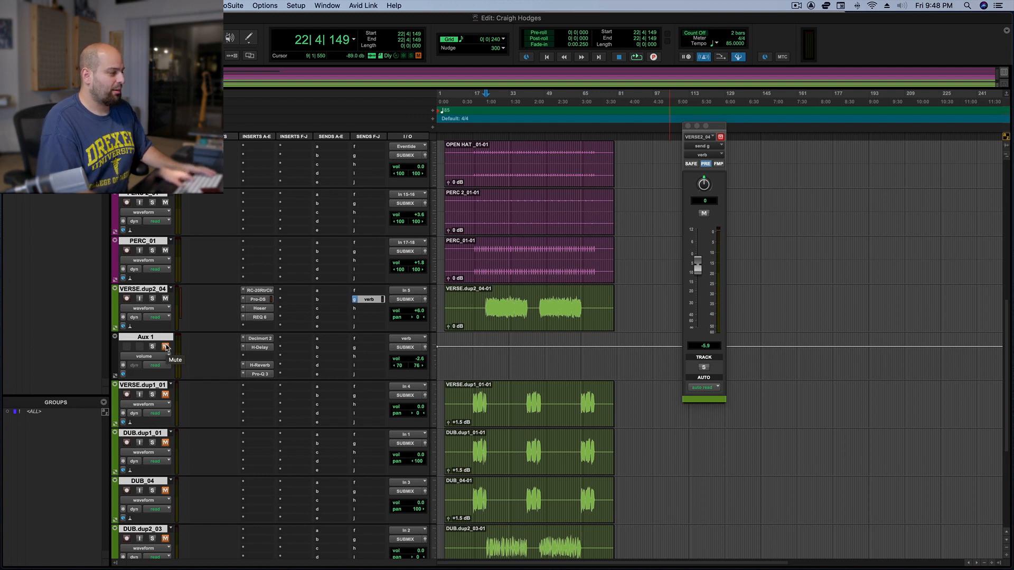
{"action": "left_click", "coordinate": [166, 346]}
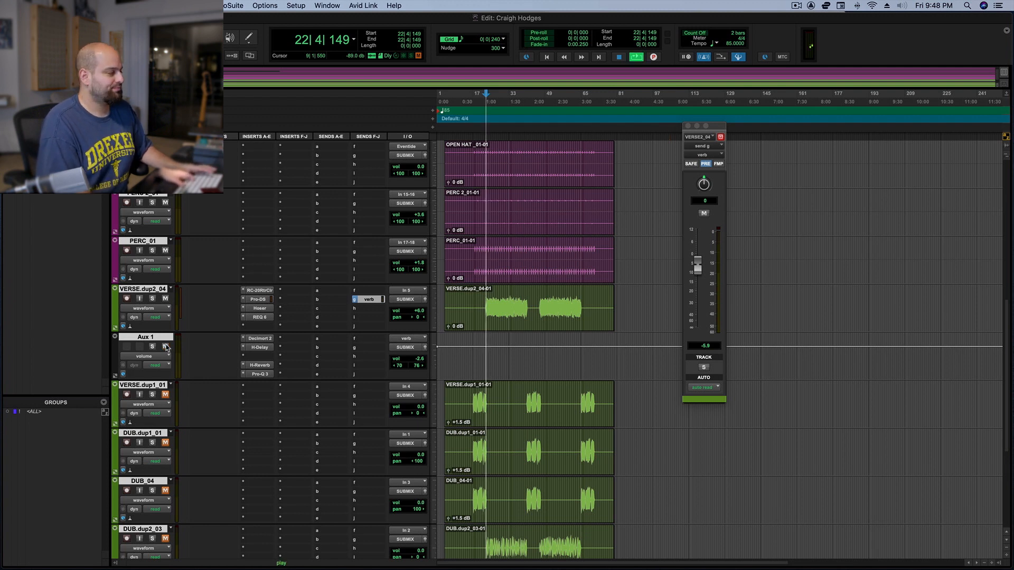
{"action": "key", "text": "space"}
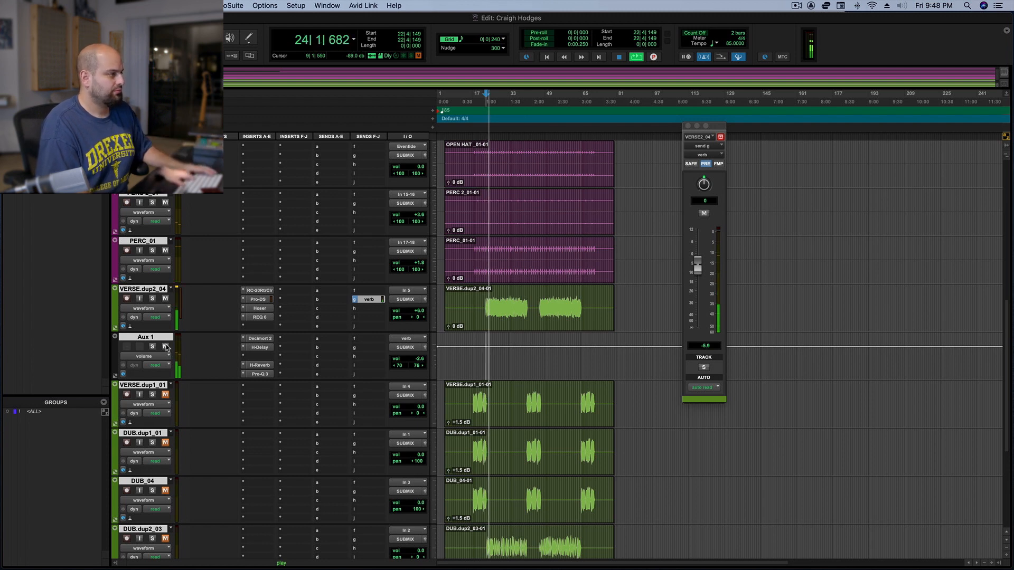
{"action": "left_click", "coordinate": [165, 346]}
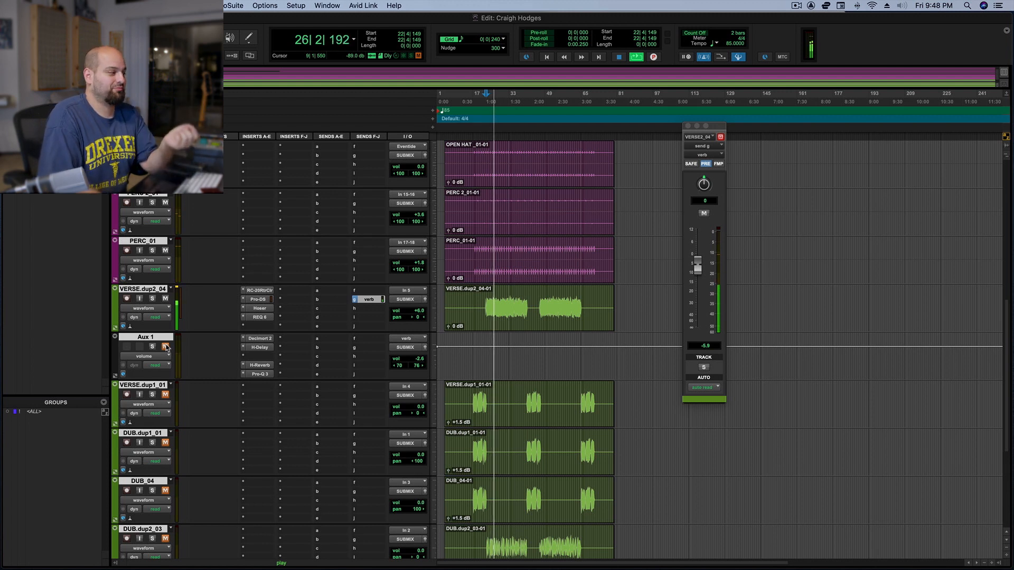
Stop playback and review the Decimort 2 bit crusher settings on Aux 1, closing its window when done
{"action": "key", "text": "space"}
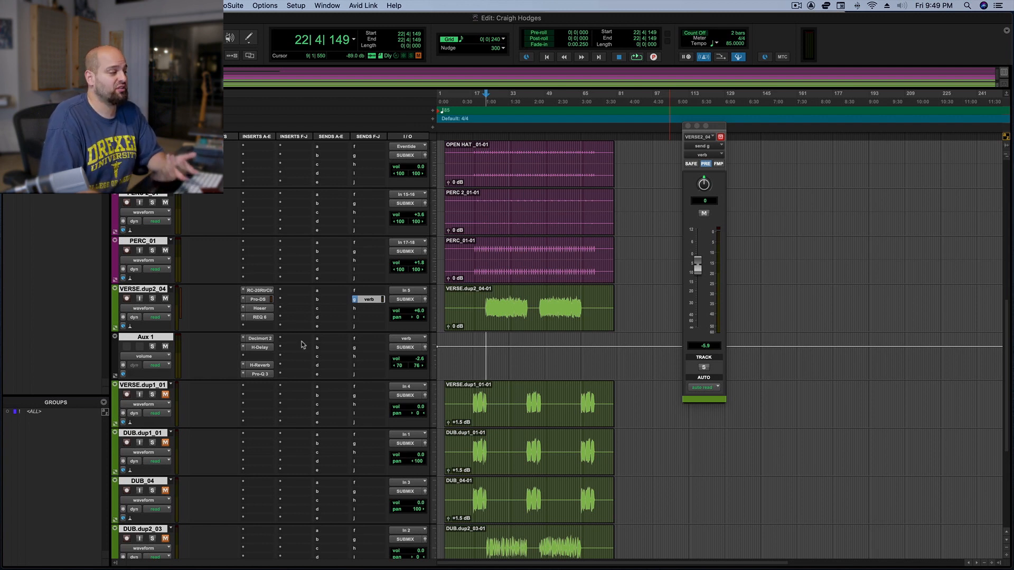
{"action": "left_click", "coordinate": [260, 339]}
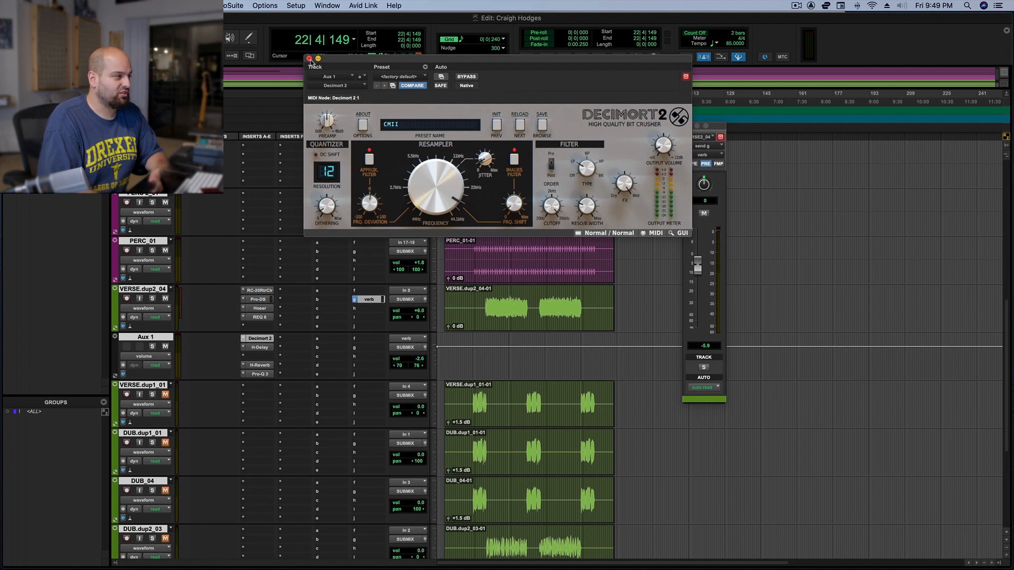
{"action": "left_click", "coordinate": [309, 58]}
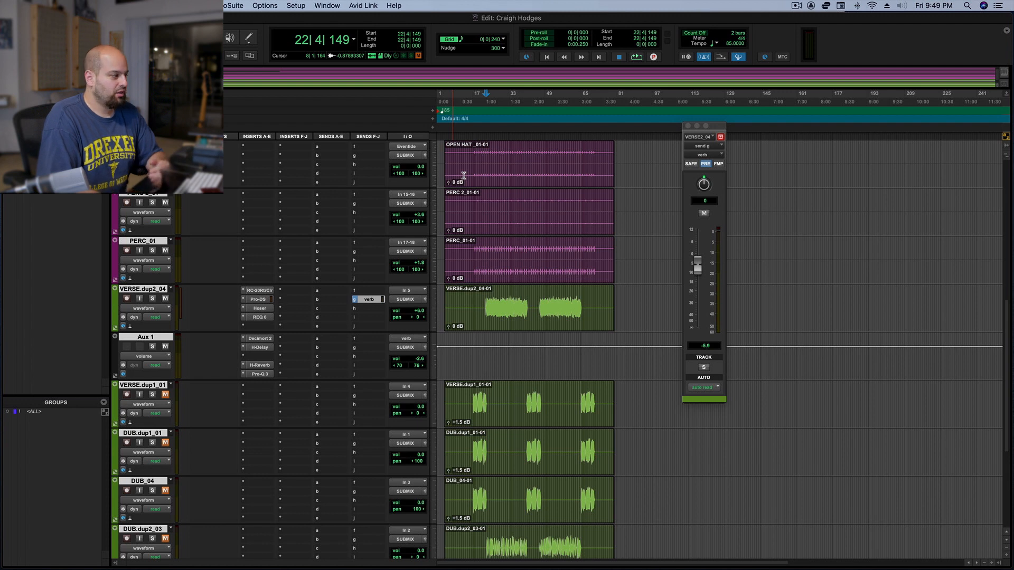
Lower the low-cut band in Aux 1's Pro-Q 3 to about 44 Hz and play the verse to audition the change
{"action": "left_click", "coordinate": [257, 374]}
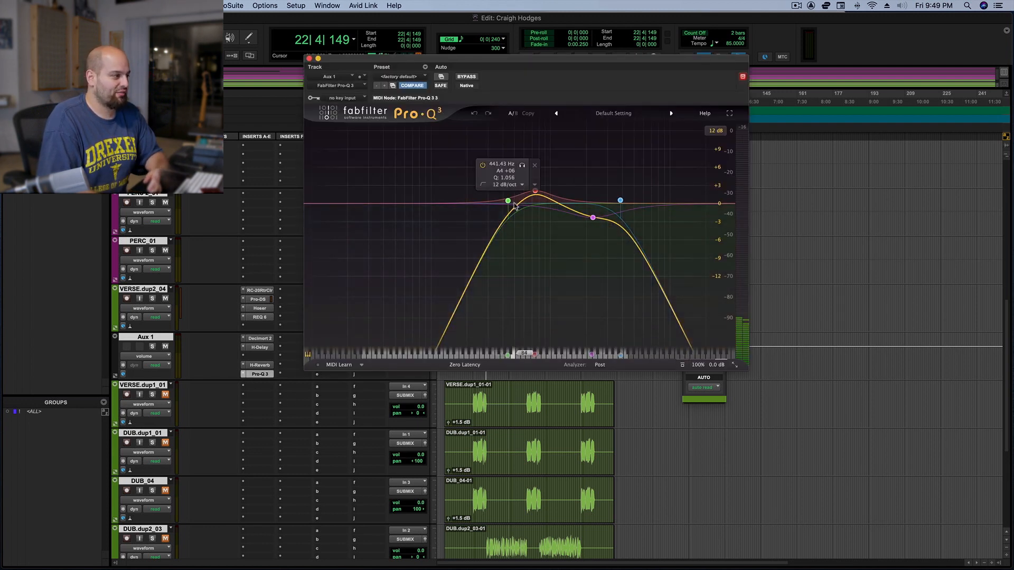
{"action": "left_click_drag", "start_coordinate": [507, 201], "coordinate": [390, 207]}
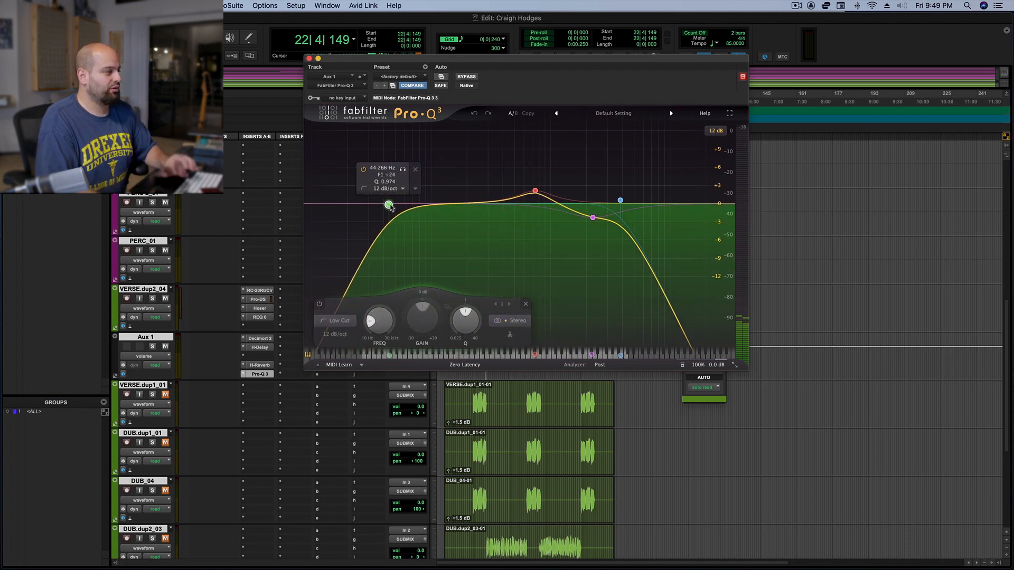
{"action": "key", "text": "space"}
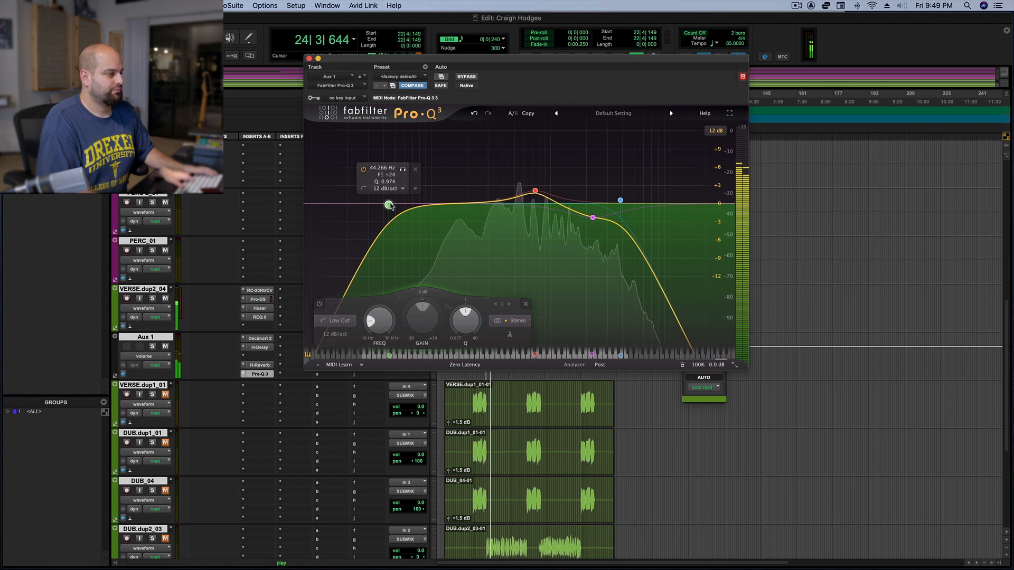
{"action": "key", "text": "space"}
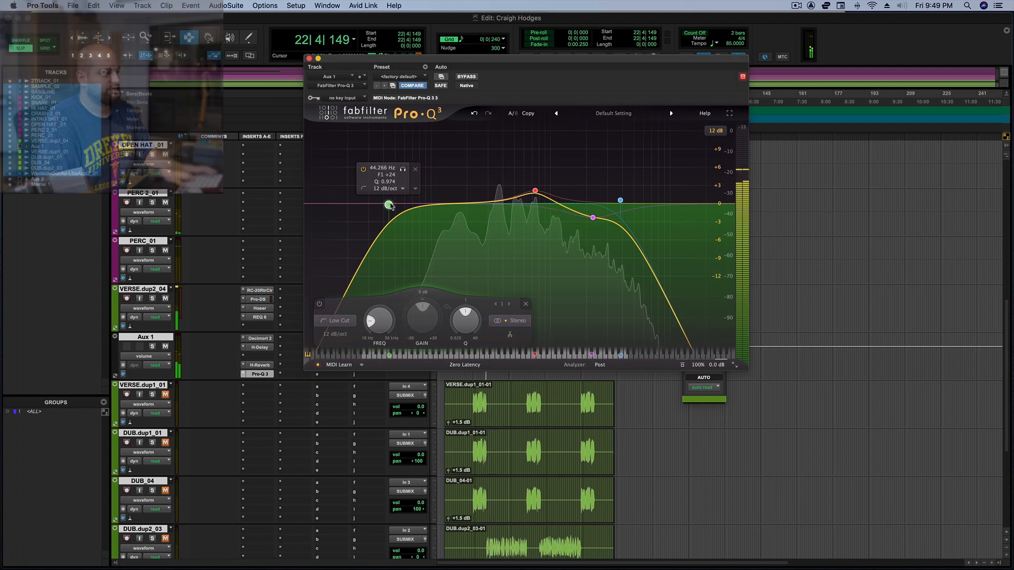